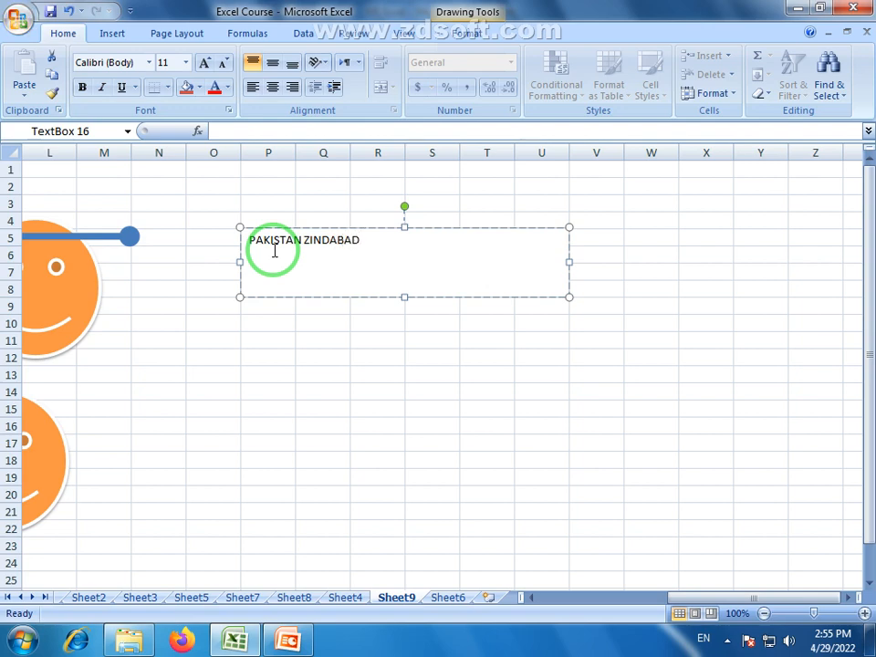
- Enlarge the text box's "PAKISTAN ZINDABAD" text to 28 pt and center it horizontally
{"action": "left_click_drag", "start_coordinate": [376, 239], "coordinate": [273, 240]}
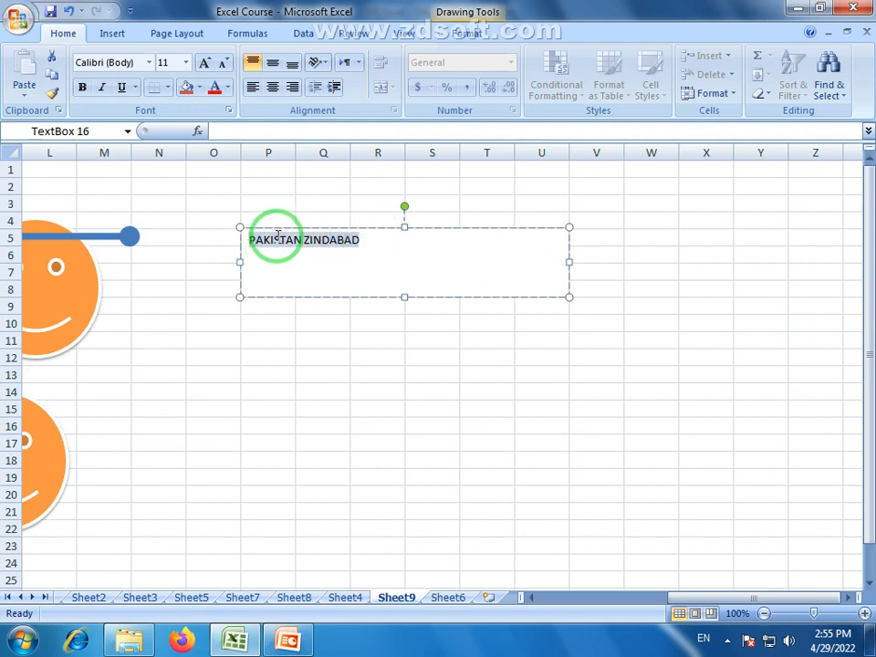
{"action": "left_click", "coordinate": [206, 65]}
{"action": "left_click", "coordinate": [206, 66]}
{"action": "left_click", "coordinate": [206, 66]}
{"action": "left_click", "coordinate": [206, 66]}
{"action": "left_click", "coordinate": [206, 66]}
{"action": "left_click", "coordinate": [206, 65]}
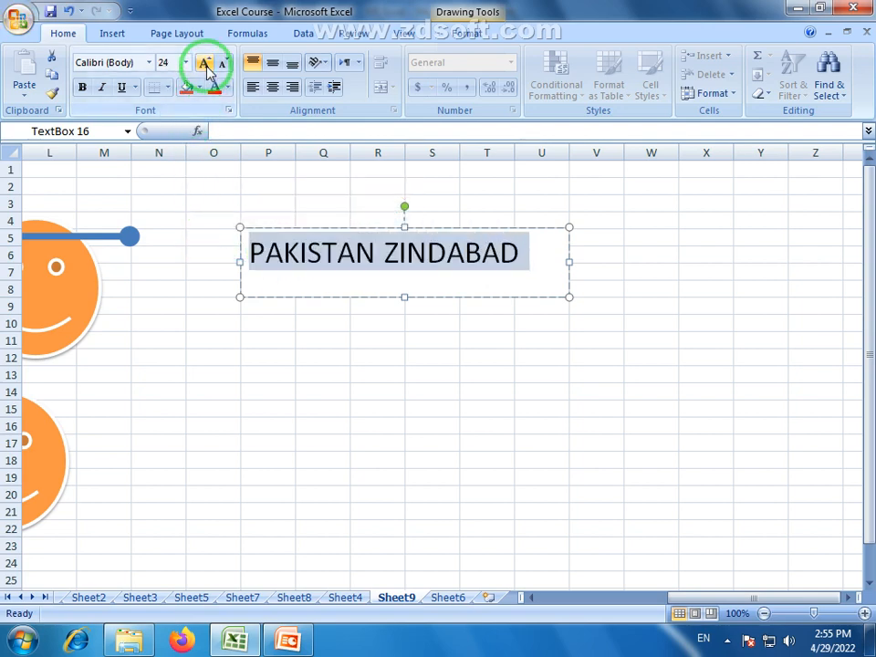
{"action": "left_click", "coordinate": [206, 65]}
{"action": "left_click", "coordinate": [206, 65]}
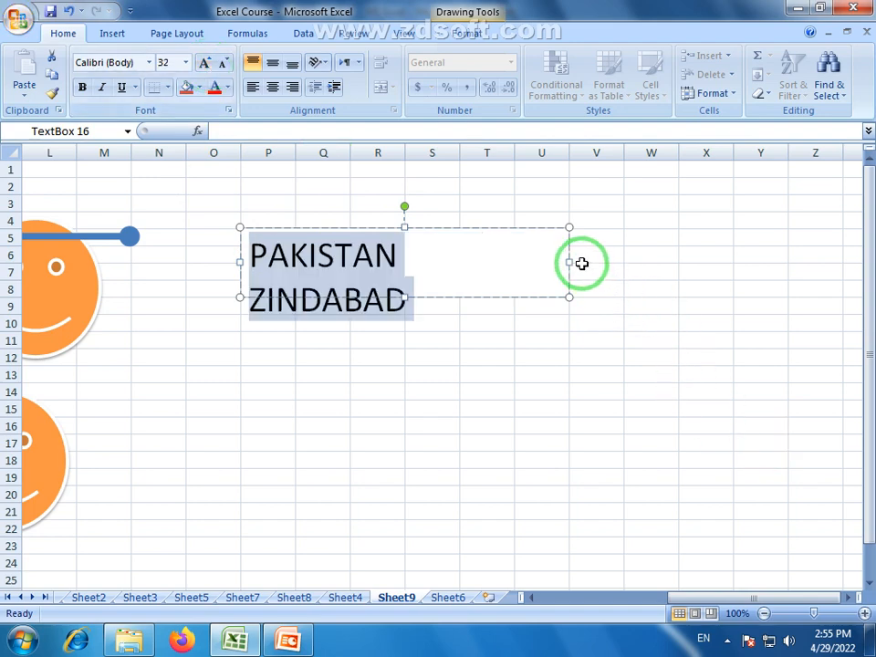
{"action": "left_click", "coordinate": [223, 62]}
{"action": "left_click", "coordinate": [278, 93]}
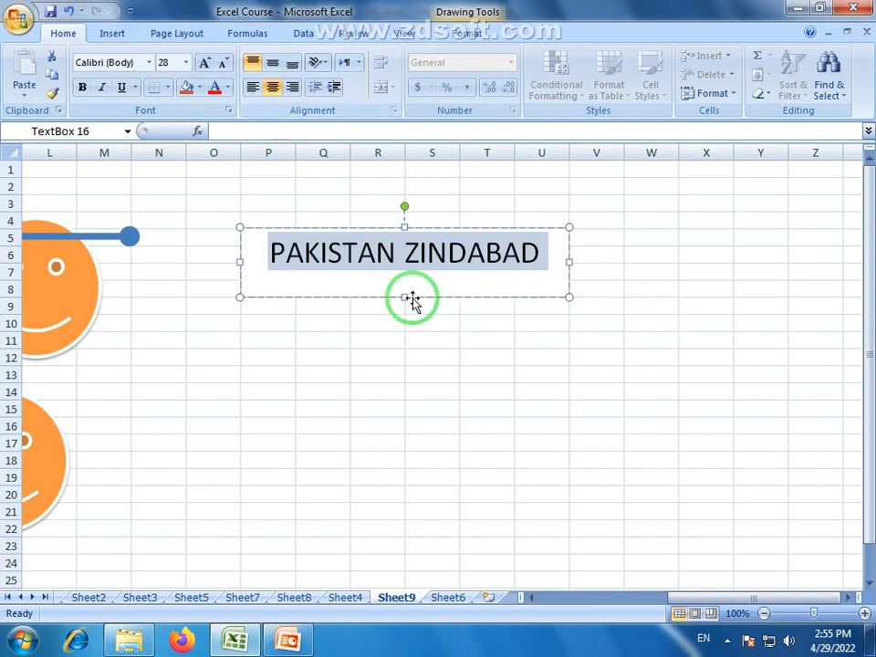
- Shrink the text box to fit its text more closely, about 0.67" high and 3.74" wide
{"action": "left_click_drag", "start_coordinate": [404, 297], "coordinate": [408, 283]}
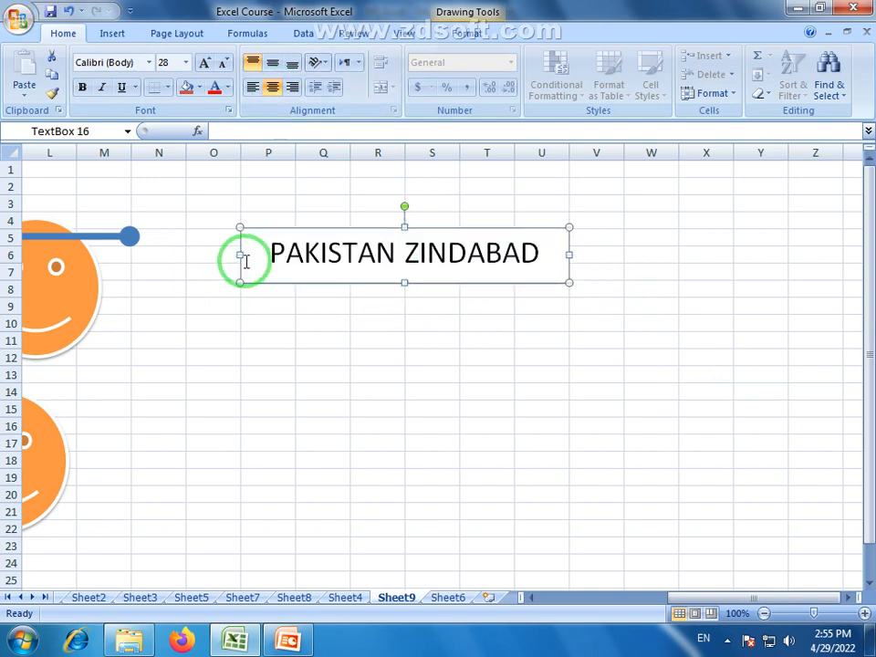
{"action": "left_click_drag", "start_coordinate": [241, 255], "coordinate": [255, 253]}
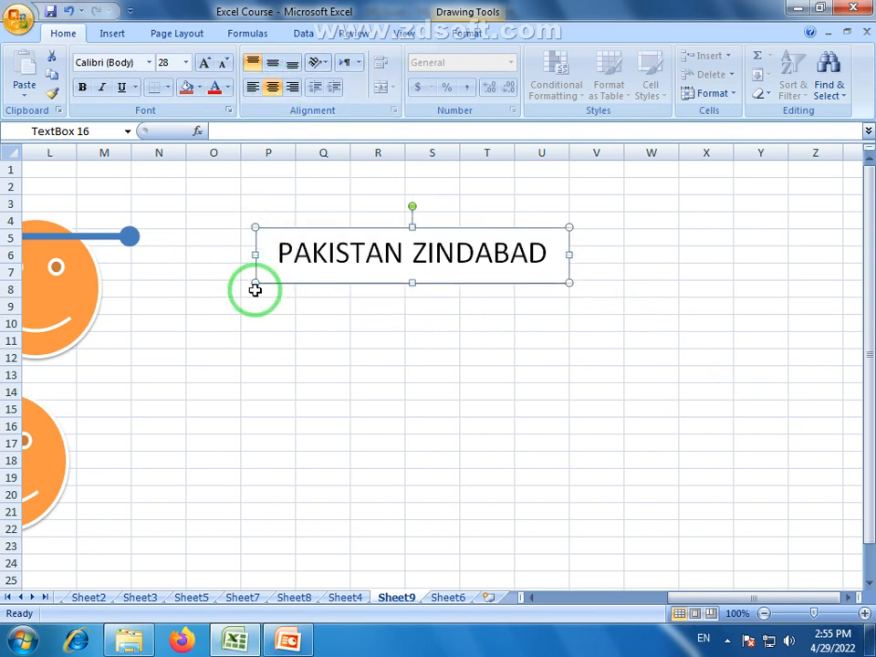
{"action": "left_click_drag", "start_coordinate": [565, 255], "coordinate": [563, 255]}
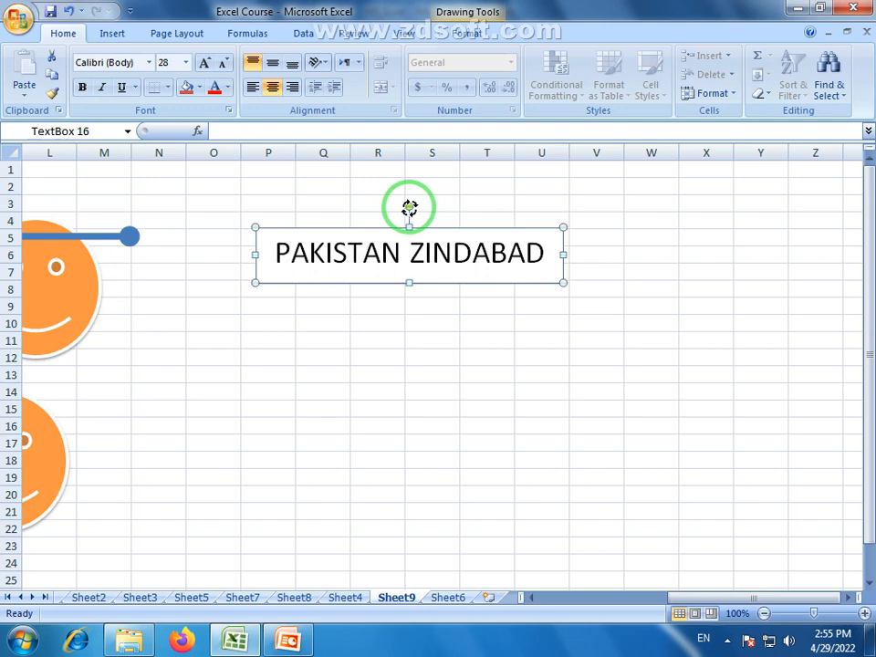
- Try rotating the text box slightly counterclockwise and undo the rotation
{"action": "left_click_drag", "start_coordinate": [408, 208], "coordinate": [400, 208]}
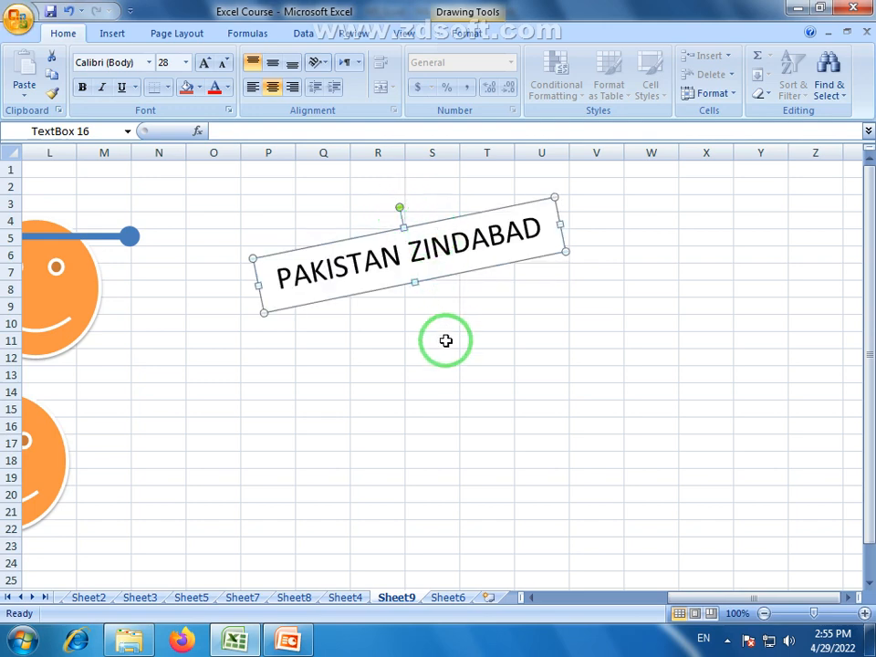
{"action": "key", "text": "ctrl+z"}
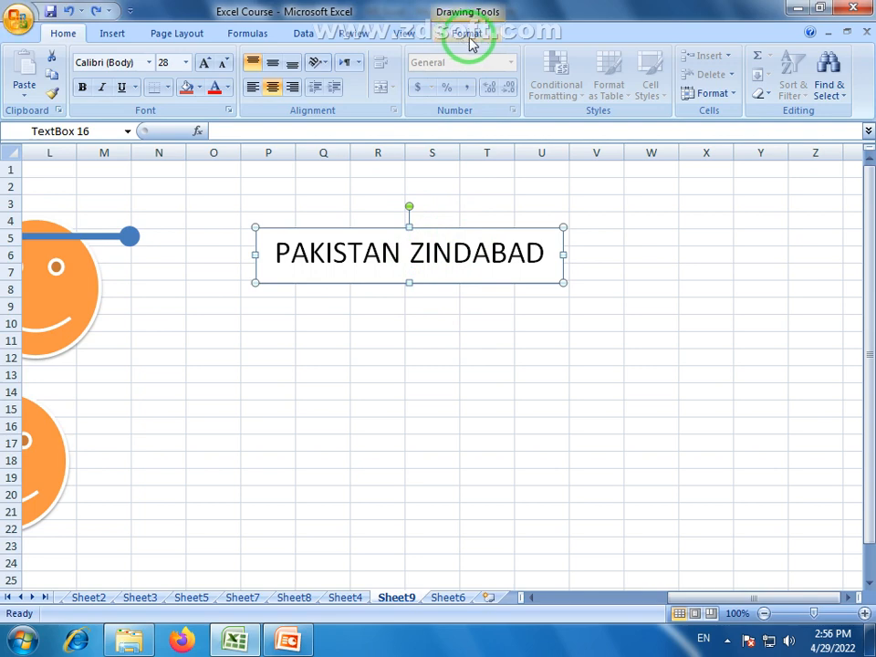
- Apply the blue filled shape style with a white outline, from the third row of styles, to the text box
{"action": "double_click", "coordinate": [475, 231]}
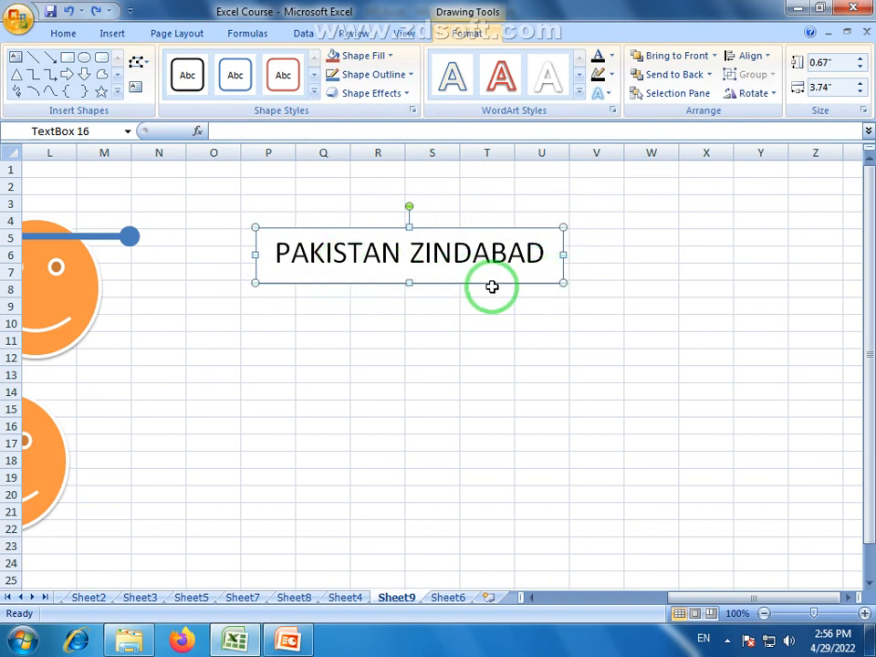
{"action": "left_click", "coordinate": [314, 93]}
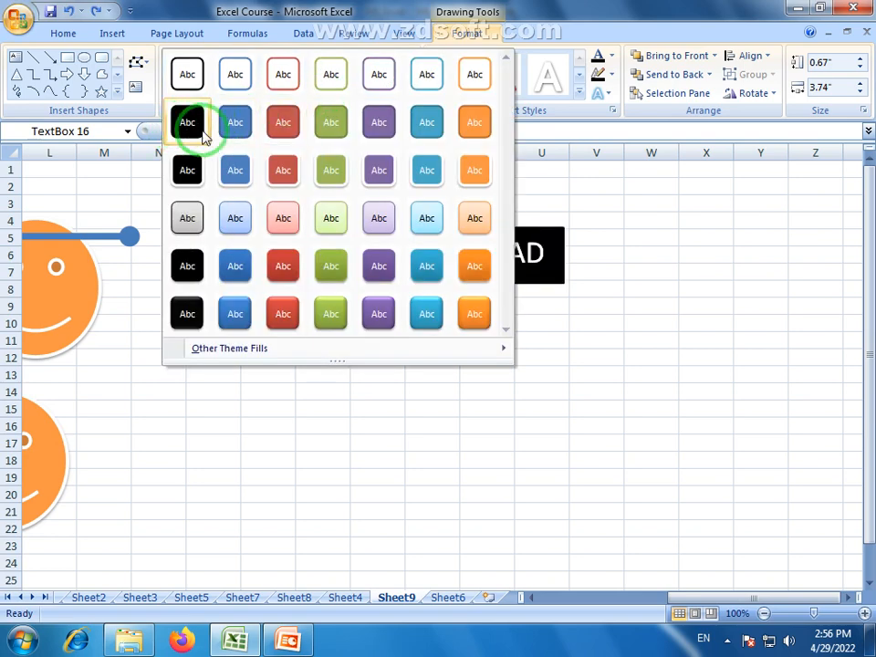
{"action": "left_click", "coordinate": [232, 167]}
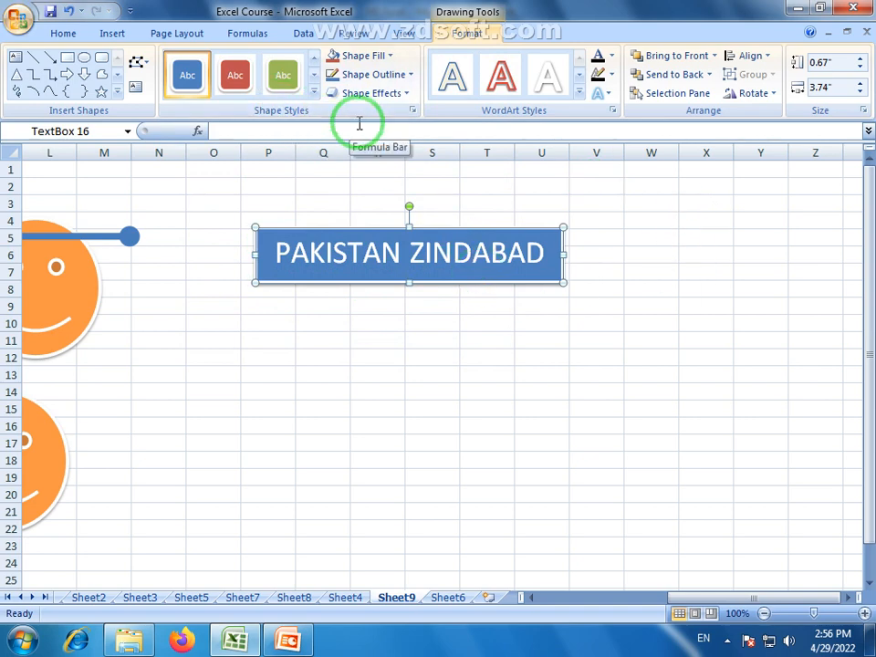
- Move the text box to columns T to Y around rows 6 to 9 and fill it with the darkest orange theme color
{"action": "left_click", "coordinate": [391, 56]}
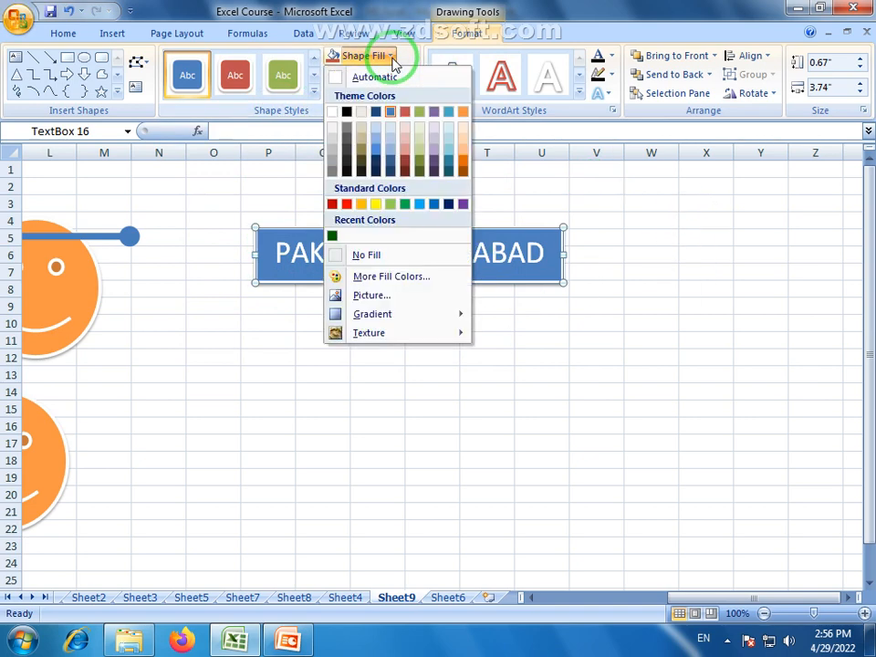
{"action": "left_click", "coordinate": [546, 328]}
{"action": "left_click_drag", "start_coordinate": [509, 281], "coordinate": [746, 460]}
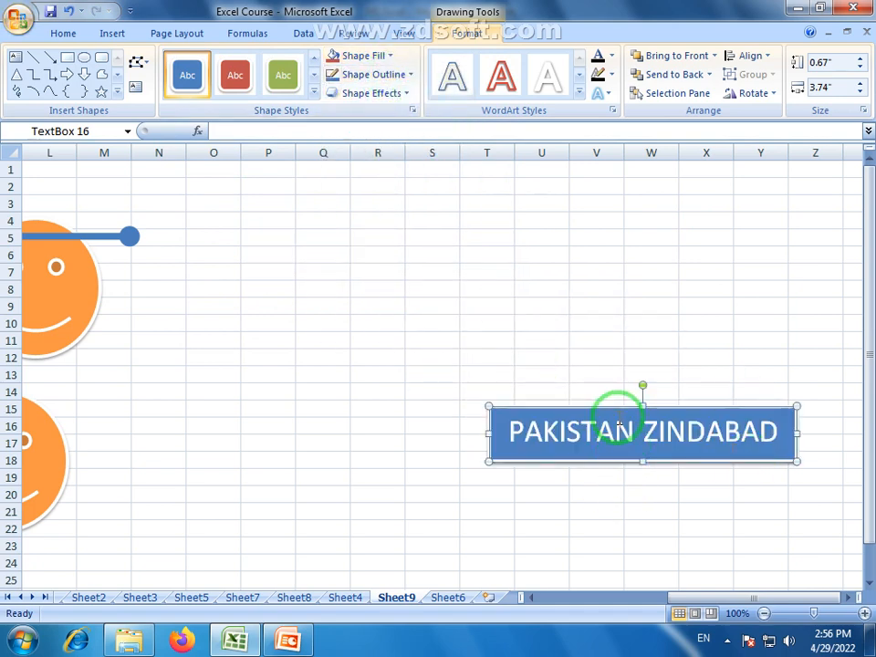
{"action": "left_click_drag", "start_coordinate": [618, 408], "coordinate": [617, 249]}
{"action": "left_click", "coordinate": [390, 56]}
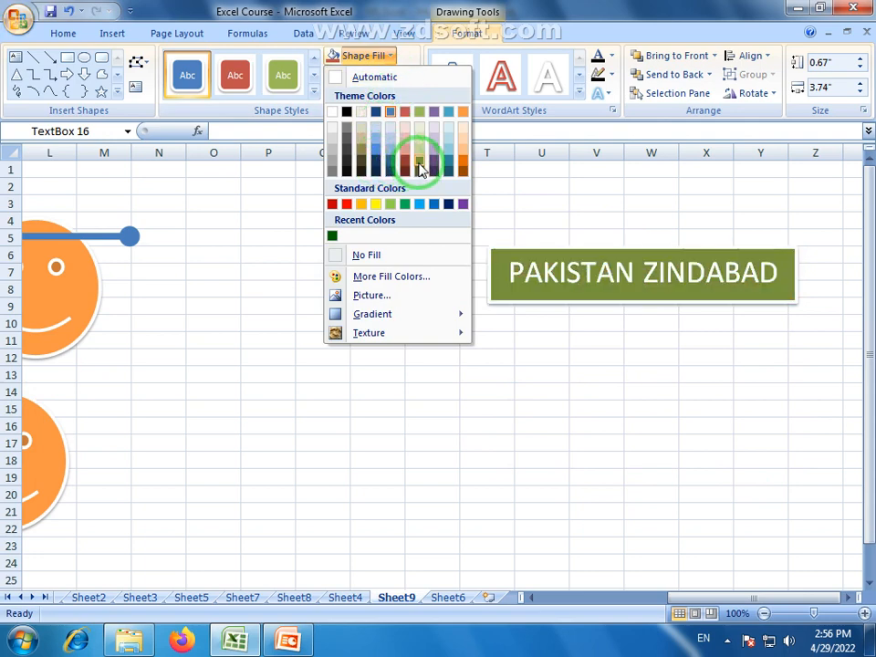
{"action": "left_click", "coordinate": [462, 166]}
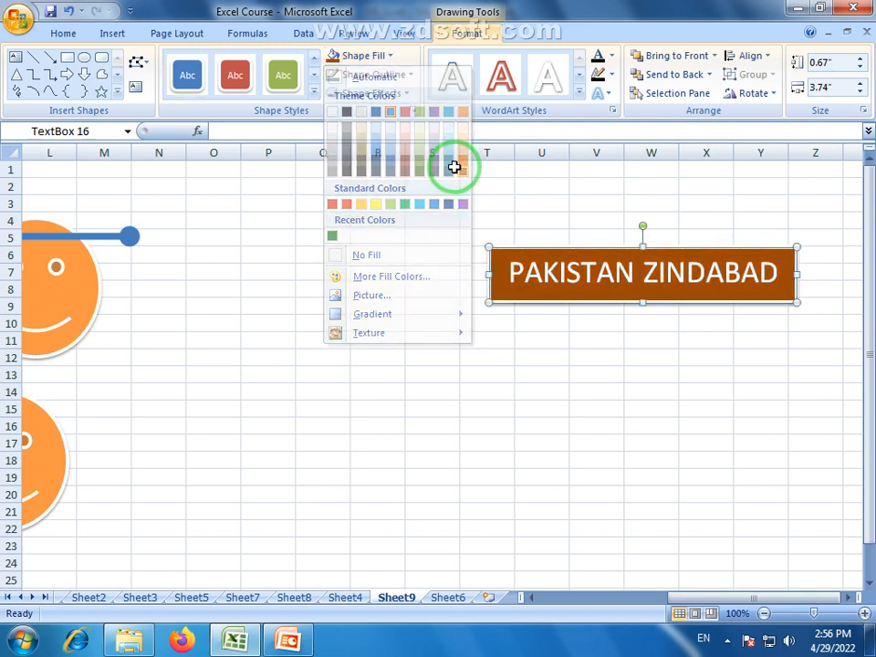
- Try filling the text box with the Hydrangeas picture from Sample Pictures and undo the picture fill
{"action": "left_click", "coordinate": [391, 56]}
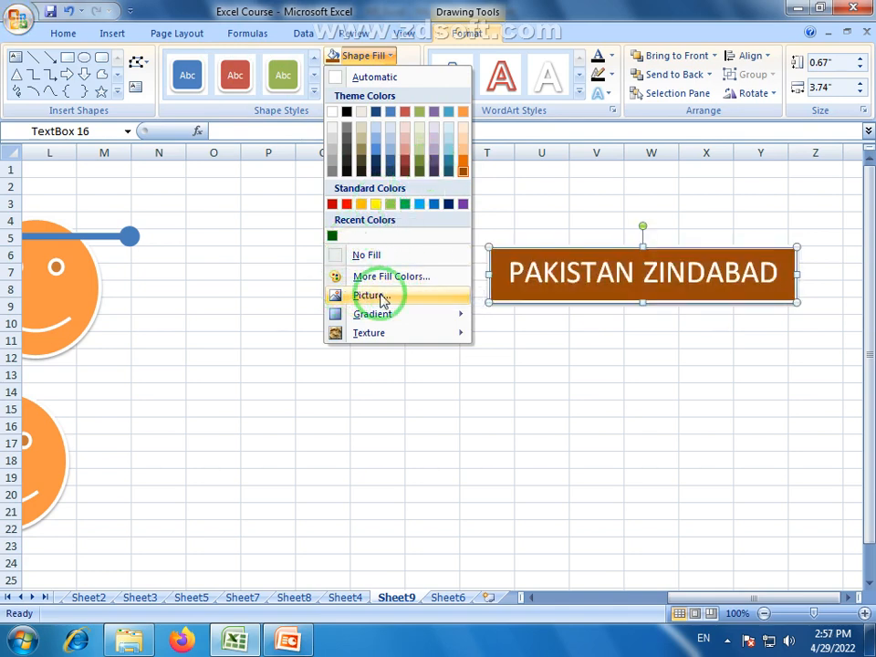
{"action": "left_click", "coordinate": [381, 295]}
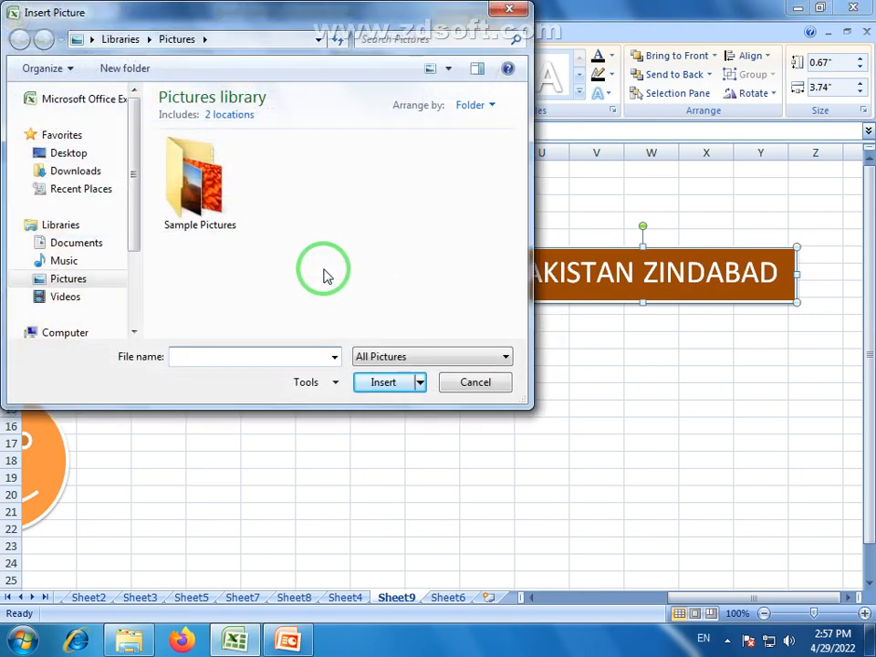
{"action": "double_click", "coordinate": [228, 205]}
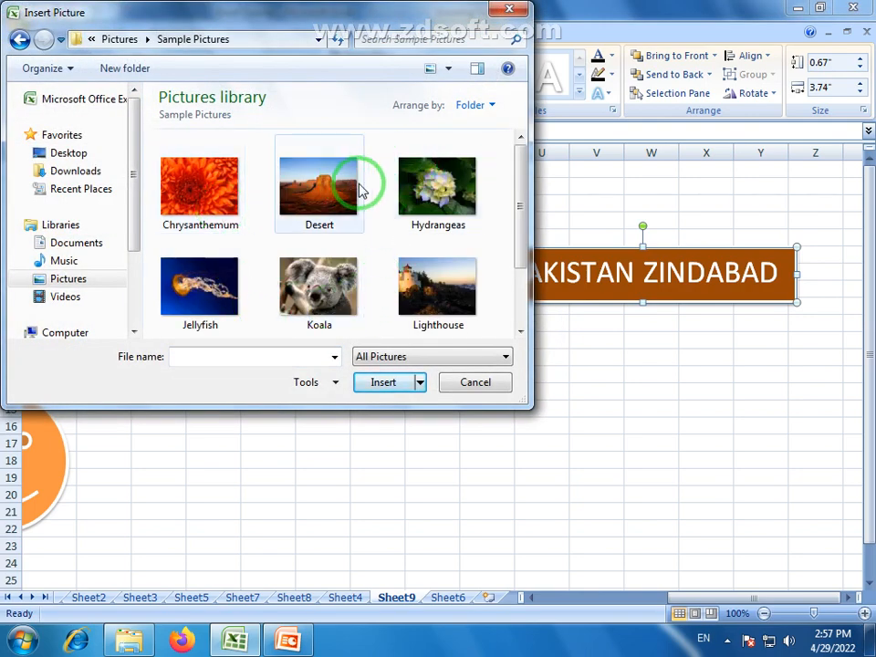
{"action": "left_click", "coordinate": [436, 187]}
{"action": "left_click", "coordinate": [384, 382]}
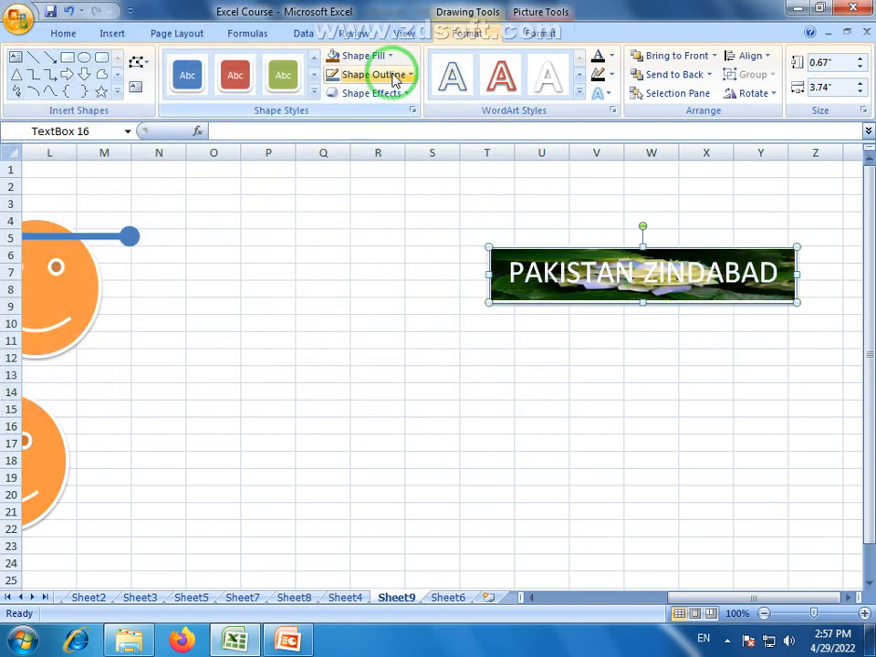
{"action": "key", "text": "ctrl+z"}
- Fill the text box with the third gradient in the first row of light variations
{"action": "left_click", "coordinate": [360, 57]}
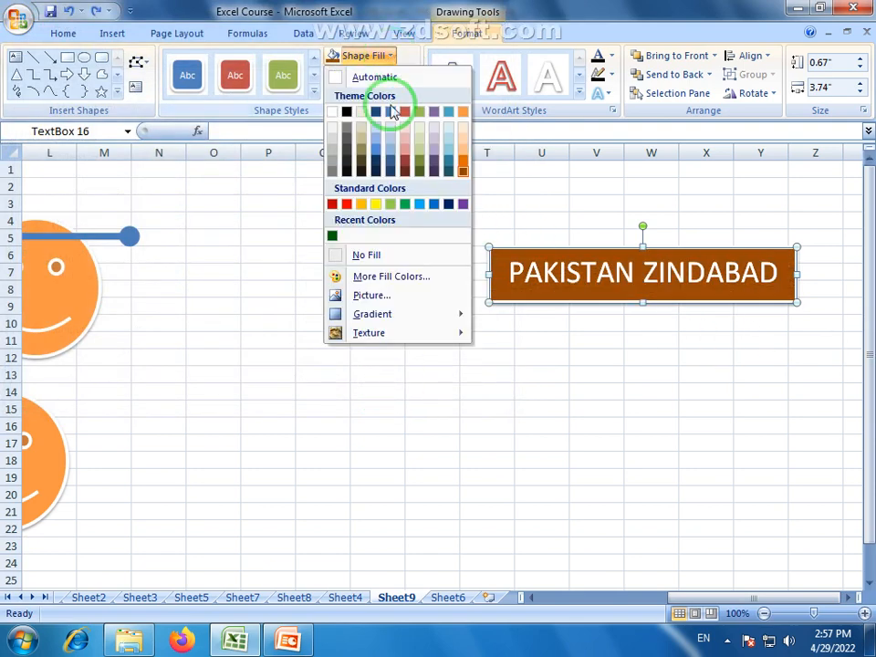
{"action": "mouse_move", "coordinate": [379, 321]}
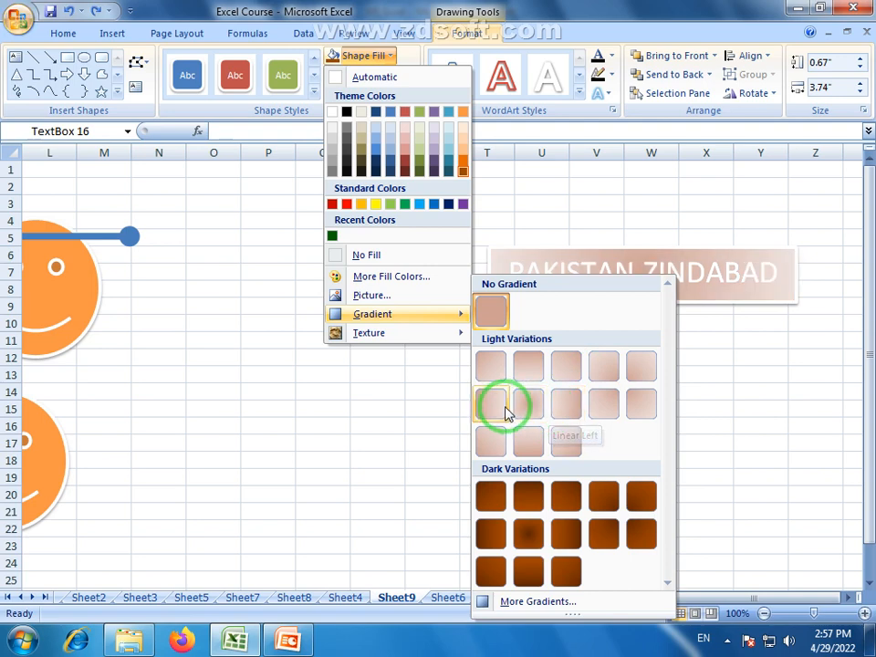
{"action": "left_click", "coordinate": [564, 372]}
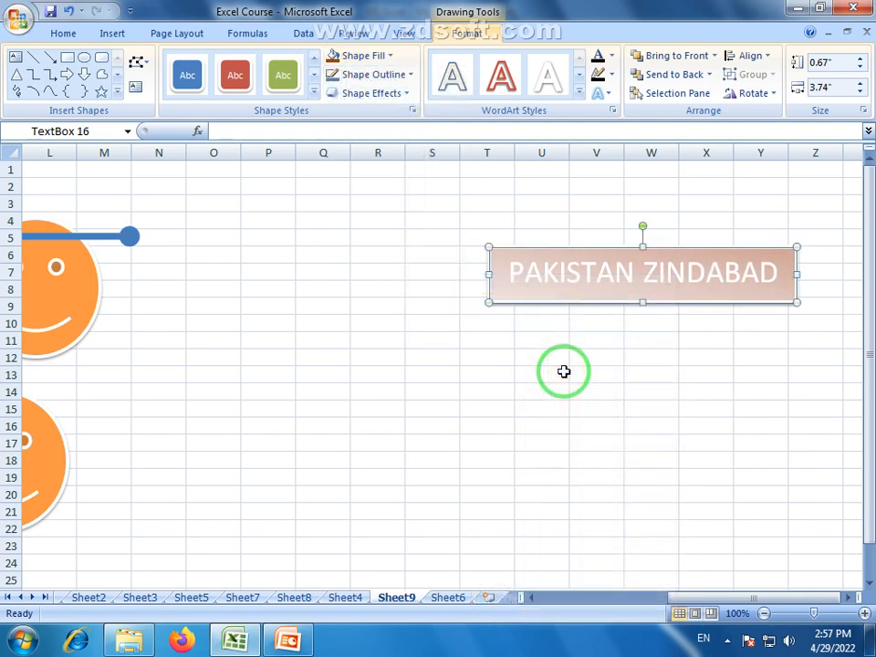
- Open the detailed gradient fill settings for the text box and keep the dialog clear of most of the shape
{"action": "left_click", "coordinate": [410, 75]}
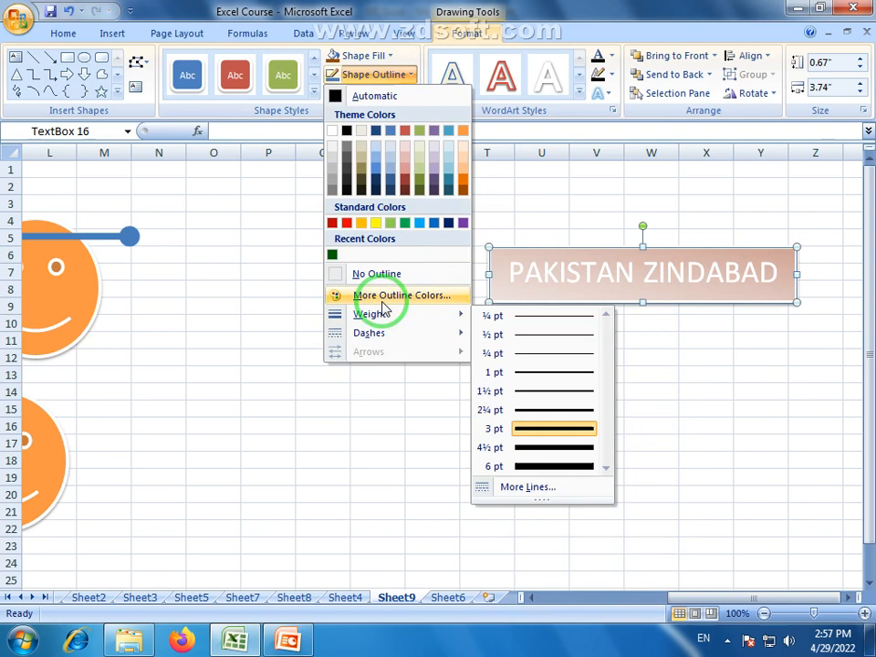
{"action": "left_click", "coordinate": [387, 56]}
{"action": "left_click", "coordinate": [391, 58]}
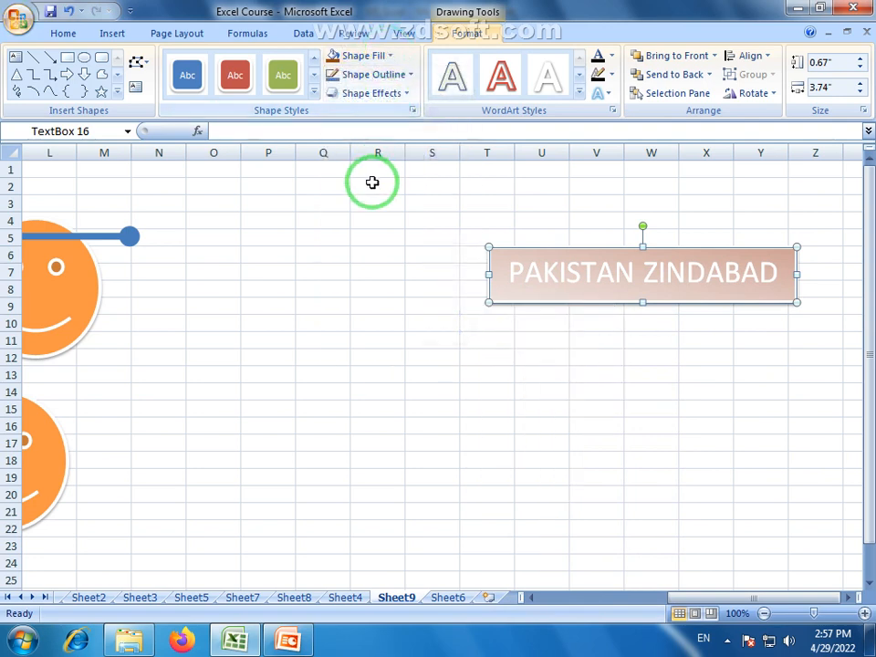
{"action": "left_click", "coordinate": [372, 56]}
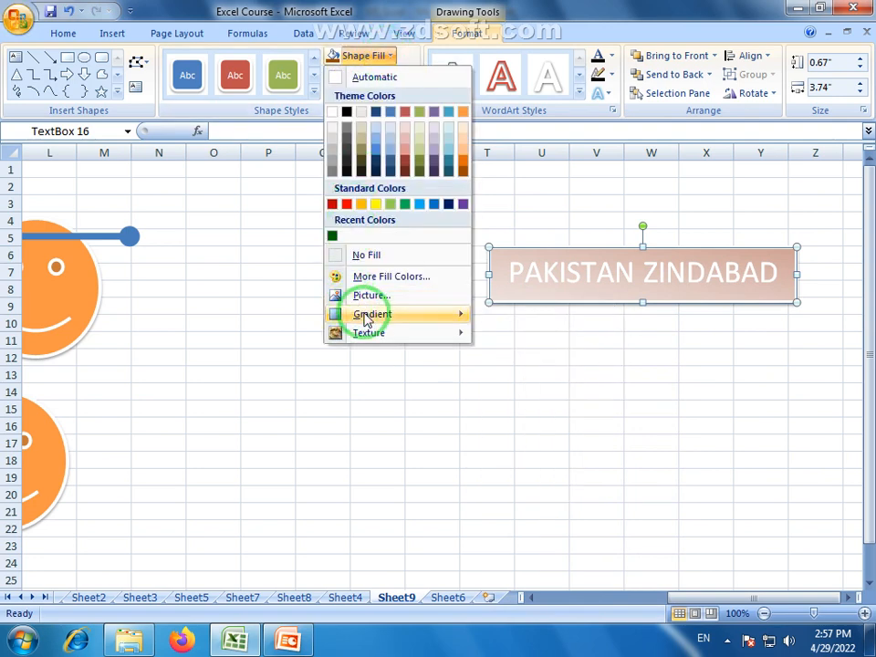
{"action": "mouse_move", "coordinate": [372, 313]}
{"action": "left_click", "coordinate": [563, 511]}
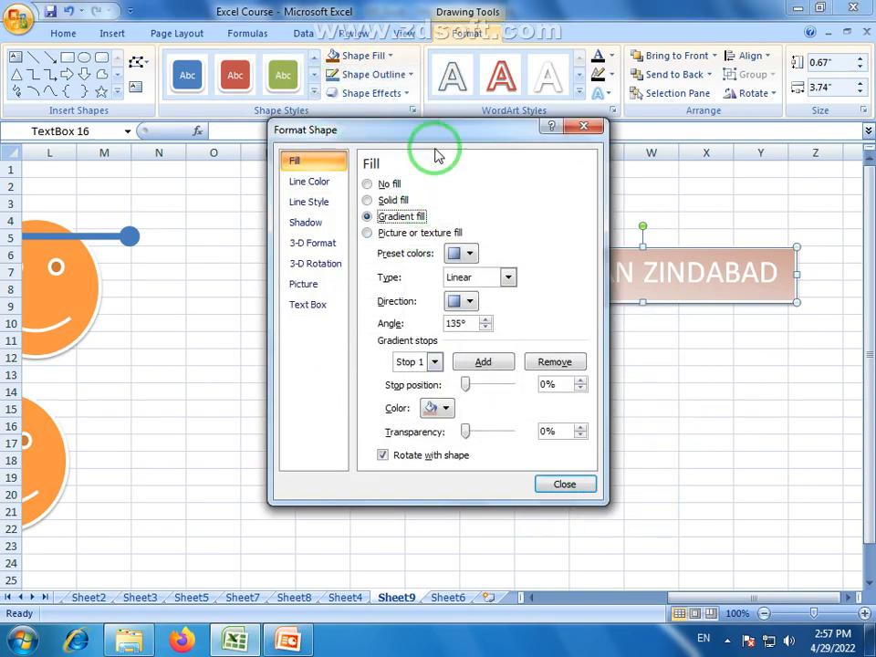
{"action": "left_click_drag", "start_coordinate": [429, 135], "coordinate": [422, 200]}
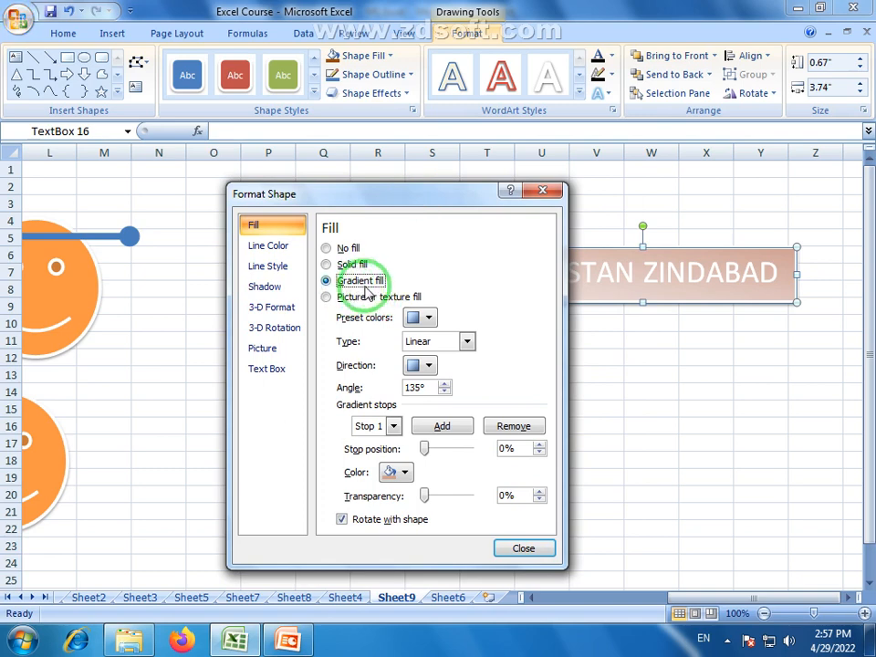
{"action": "left_click", "coordinate": [428, 318]}
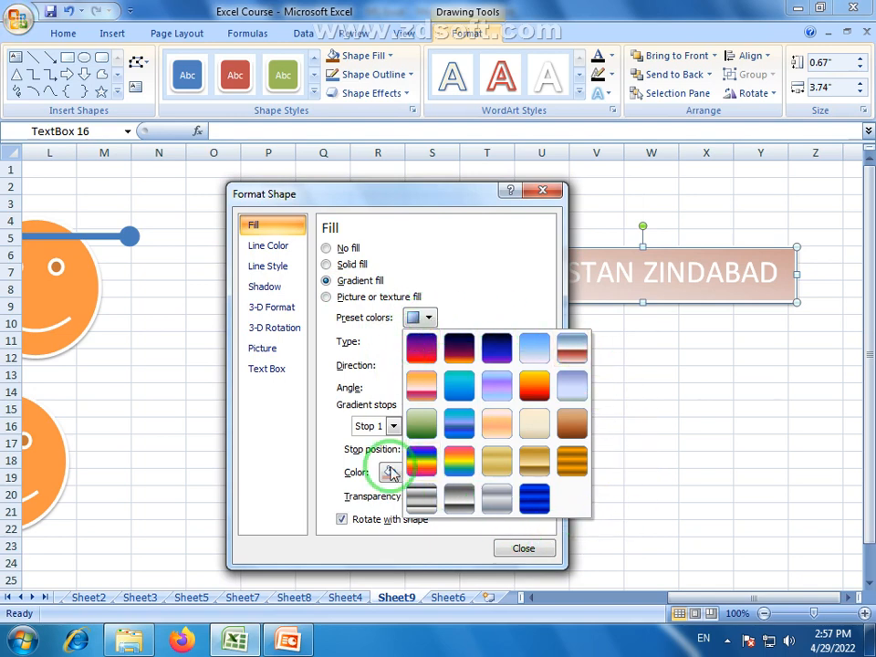
{"action": "left_click", "coordinate": [502, 196]}
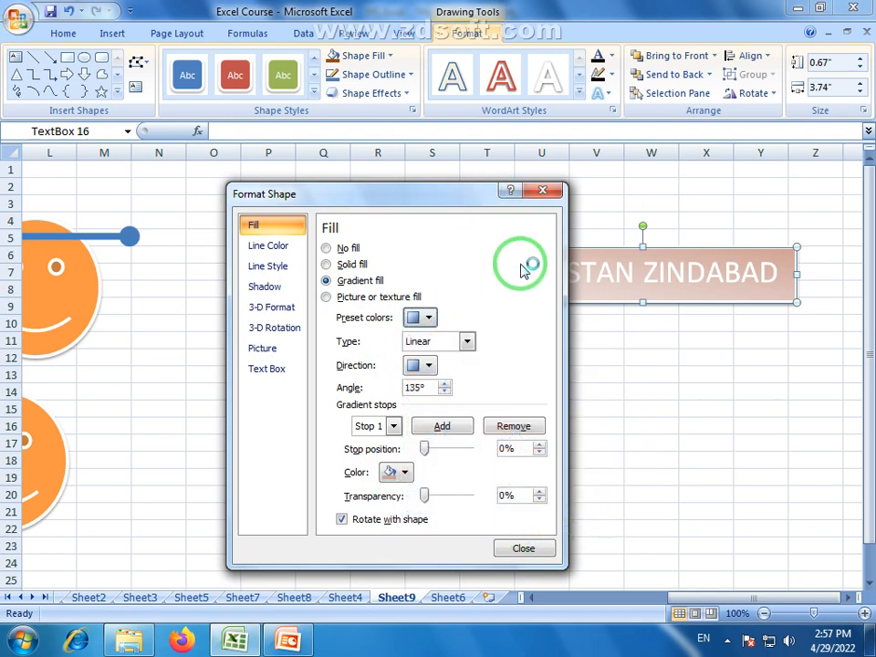
{"action": "left_click", "coordinate": [466, 341]}
{"action": "key", "text": "F1"}
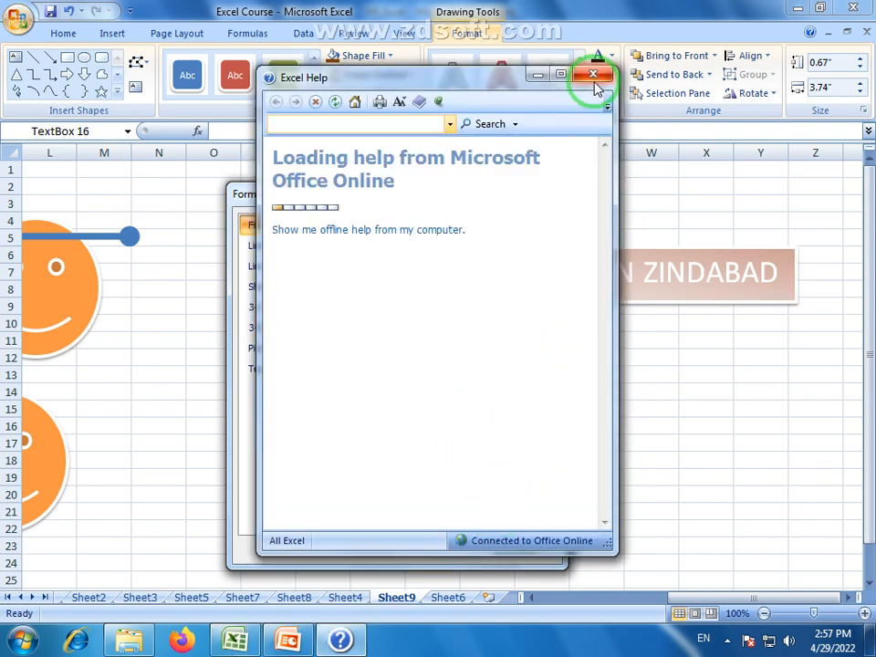
{"action": "left_click", "coordinate": [593, 77]}
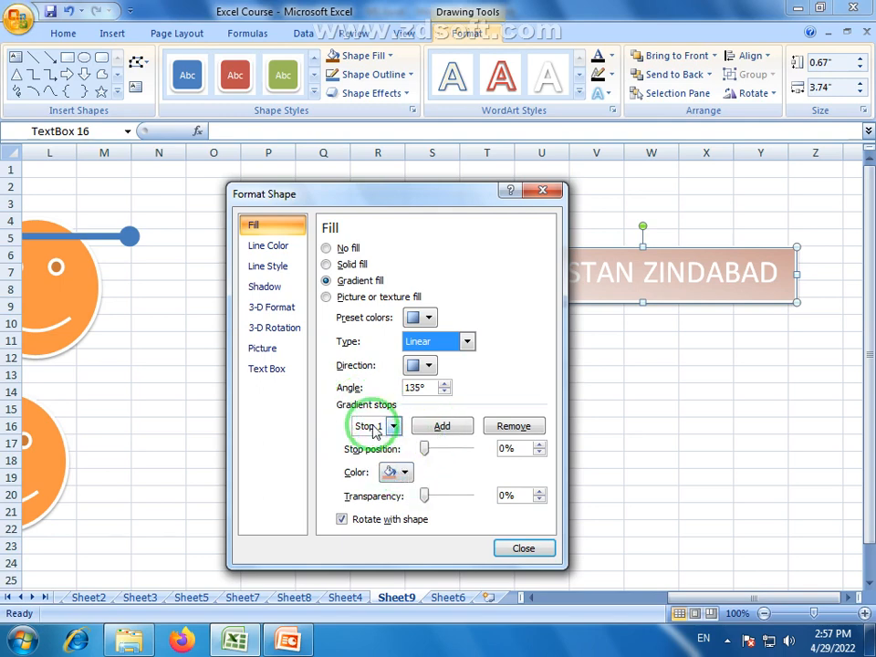
- Set the color of gradient stop 1 to standard yellow
{"action": "left_click", "coordinate": [402, 471]}
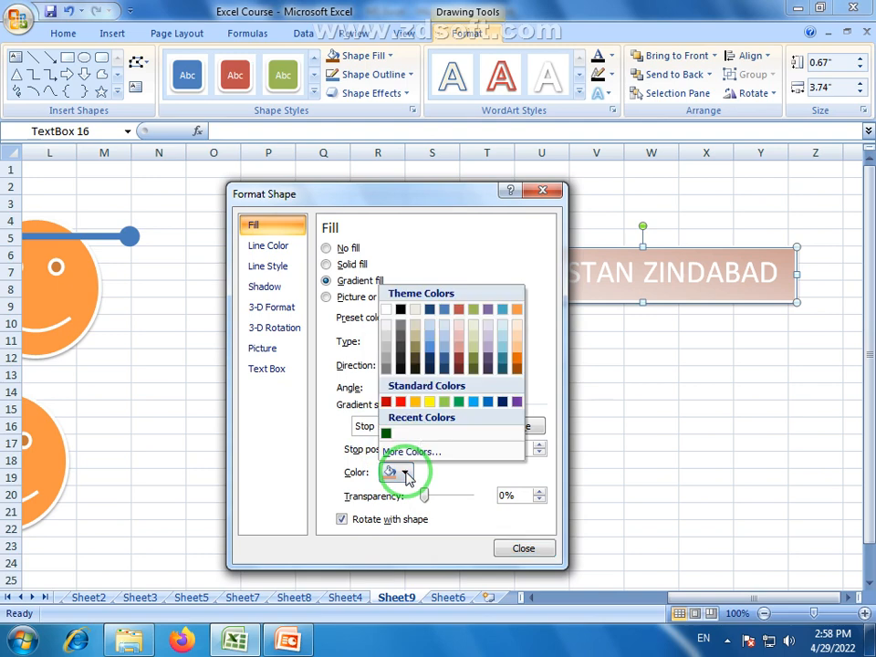
{"action": "left_click", "coordinate": [433, 403]}
- Set the color of gradient stop 2 to standard light green
{"action": "left_click", "coordinate": [393, 426]}
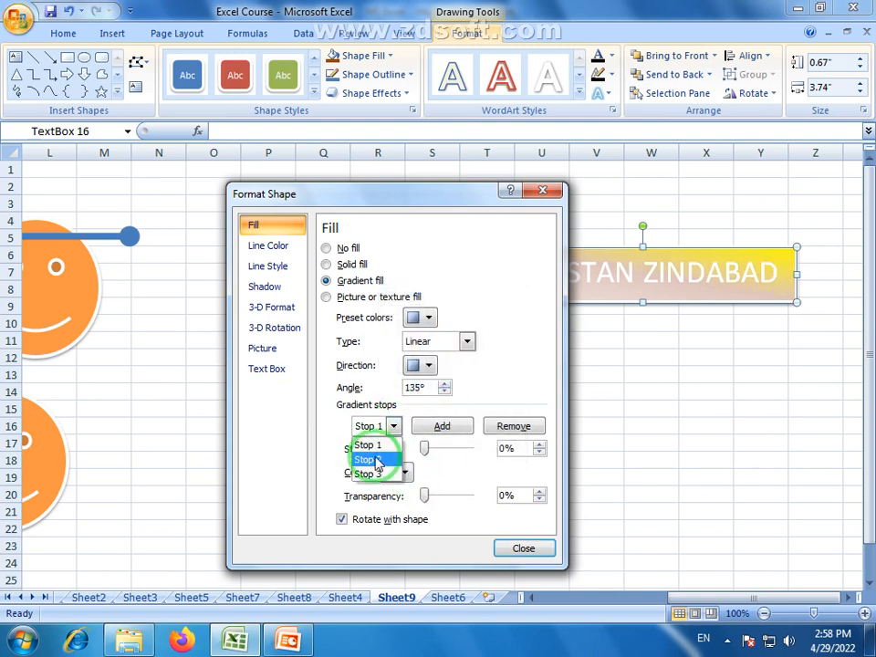
{"action": "left_click", "coordinate": [377, 461]}
{"action": "left_click", "coordinate": [402, 472]}
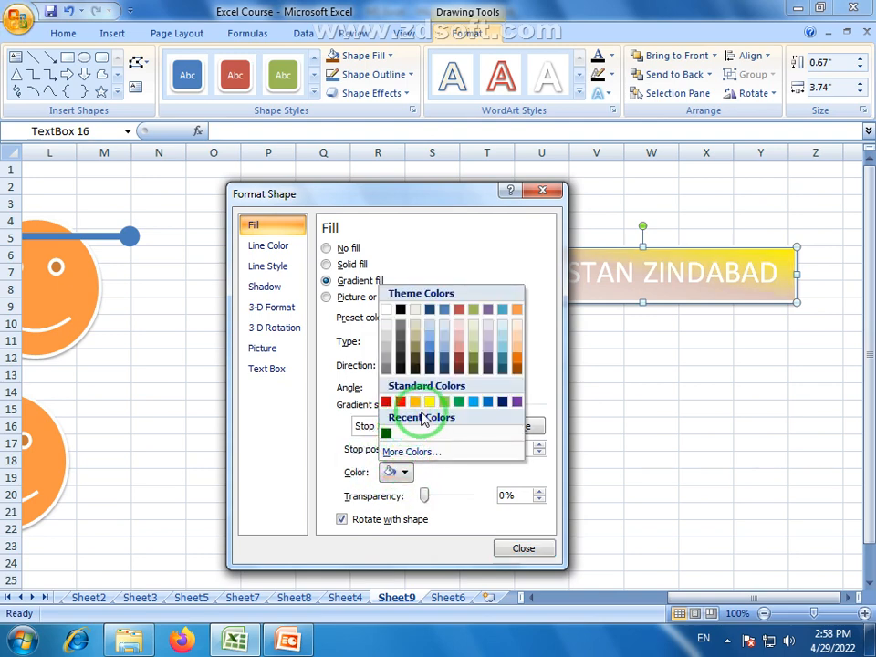
{"action": "left_click", "coordinate": [446, 404]}
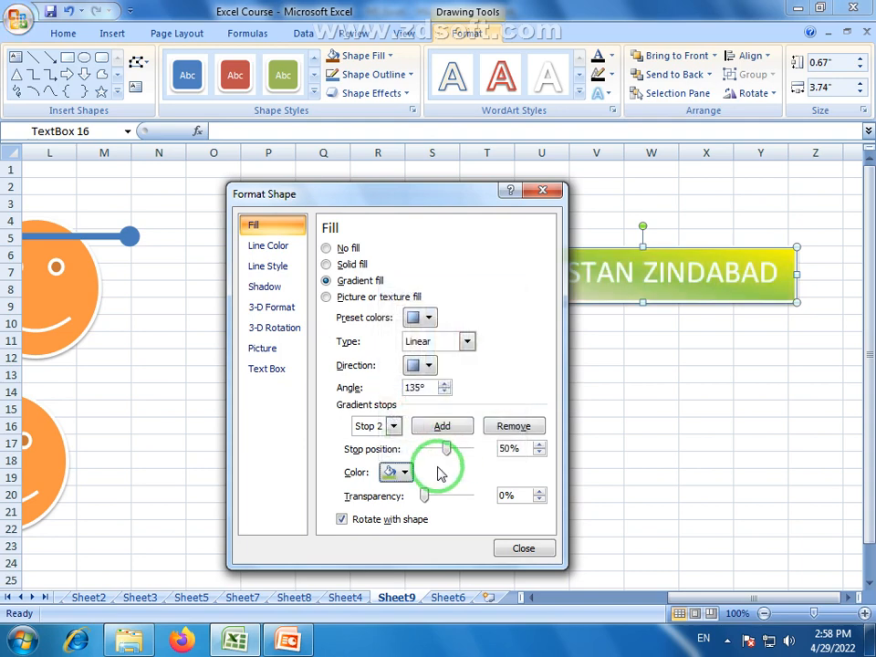
- Set the color of gradient stop 3 to standard orange, then close the shape formatting dialog and deselect the text box
{"action": "left_click", "coordinate": [395, 427]}
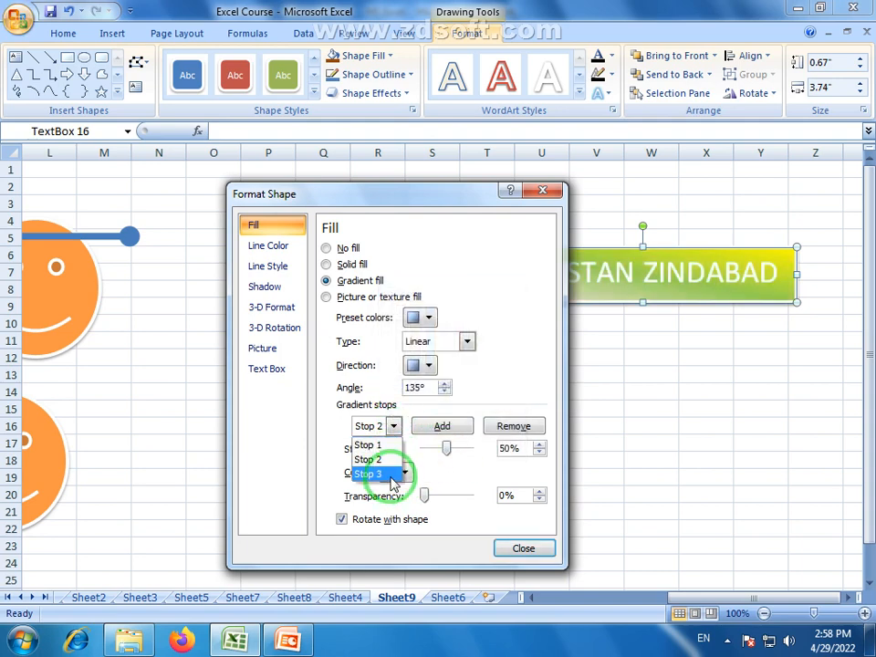
{"action": "left_click", "coordinate": [384, 474]}
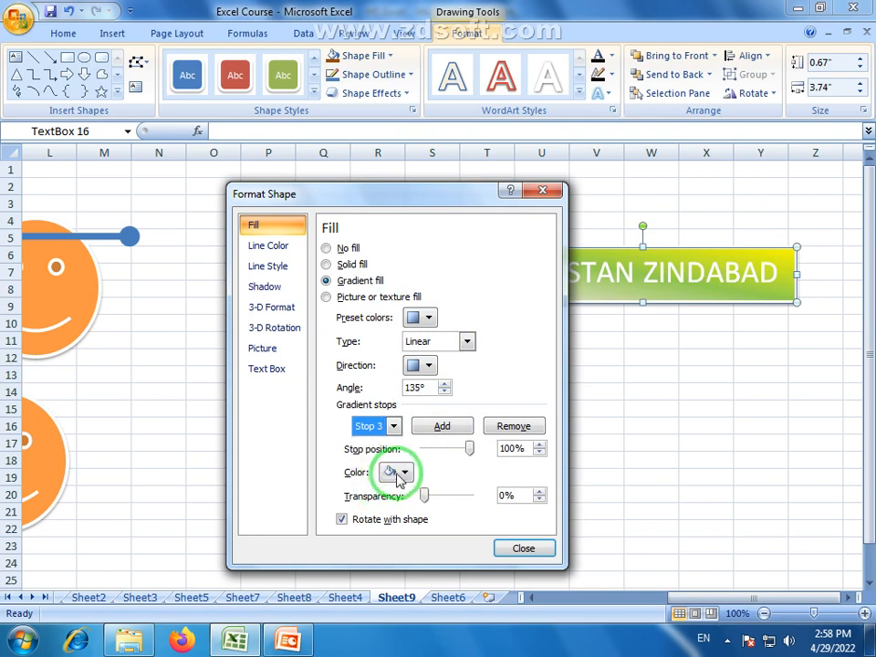
{"action": "left_click", "coordinate": [393, 472]}
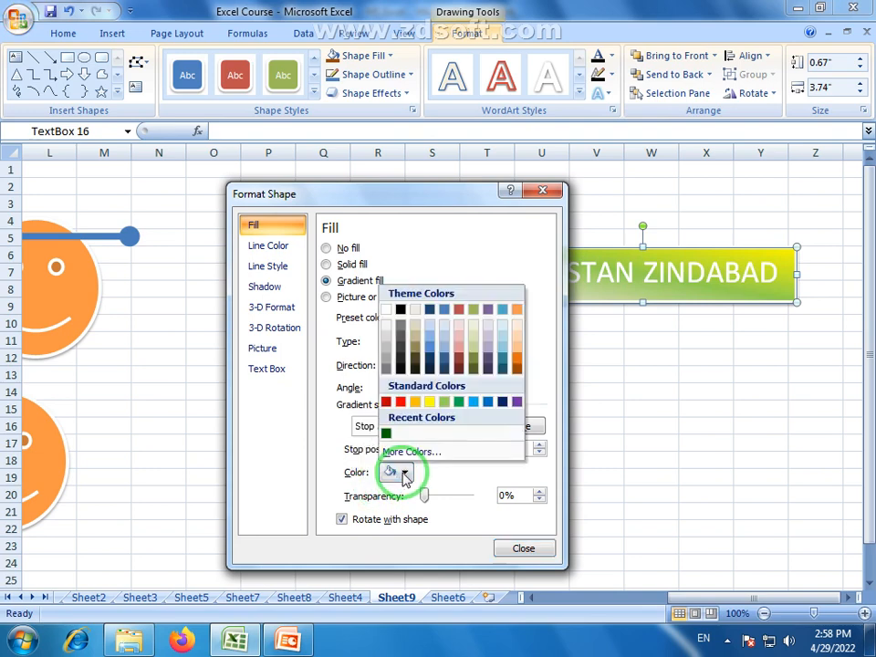
{"action": "left_click", "coordinate": [417, 404]}
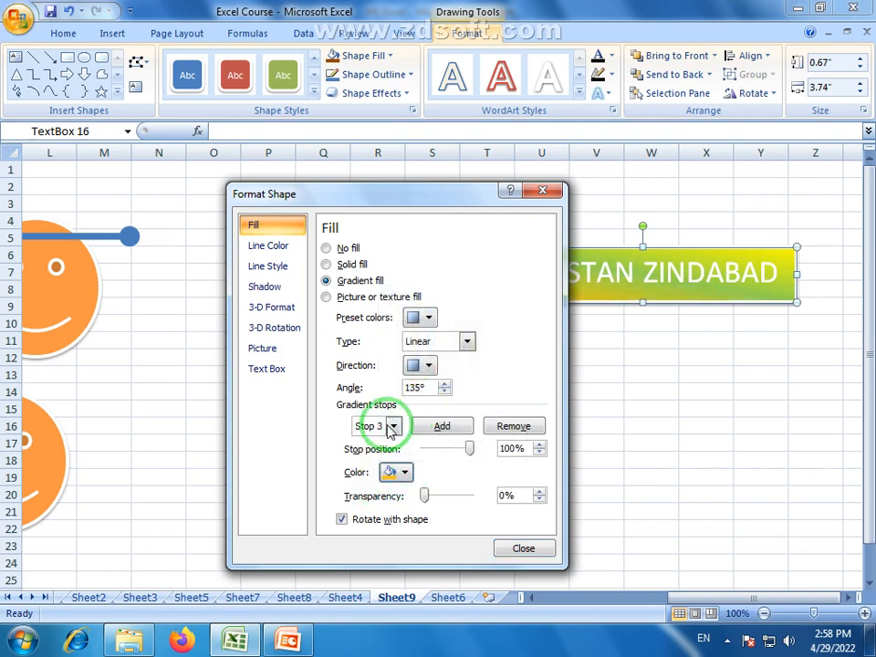
{"action": "left_click", "coordinate": [523, 548]}
{"action": "left_click", "coordinate": [609, 417]}
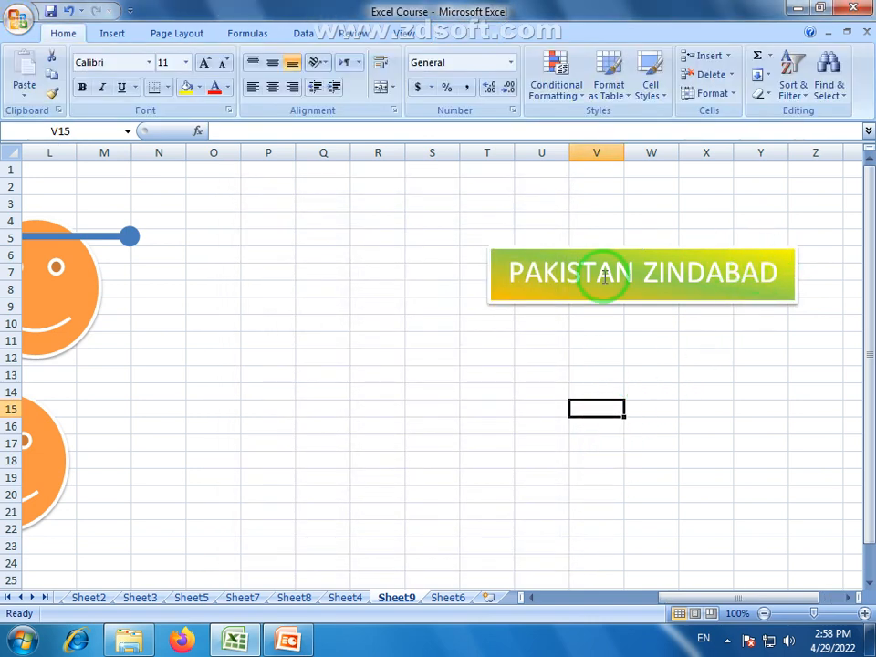
- Reposition the text box on the sheet so that it spans columns T to Y around rows 5 to 8
{"action": "mouse_move", "coordinate": [681, 305]}
{"action": "left_mouse_down"}
{"action": "mouse_move", "coordinate": [688, 297]}
{"action": "mouse_move", "coordinate": [630, 307]}
{"action": "left_mouse_up"}
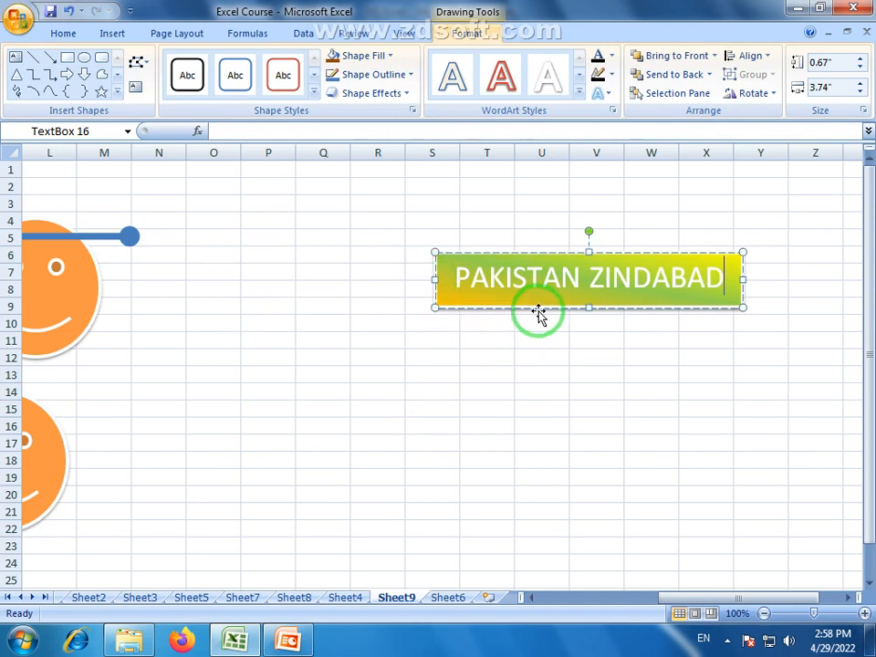
{"action": "left_click_drag", "start_coordinate": [539, 313], "coordinate": [464, 302]}
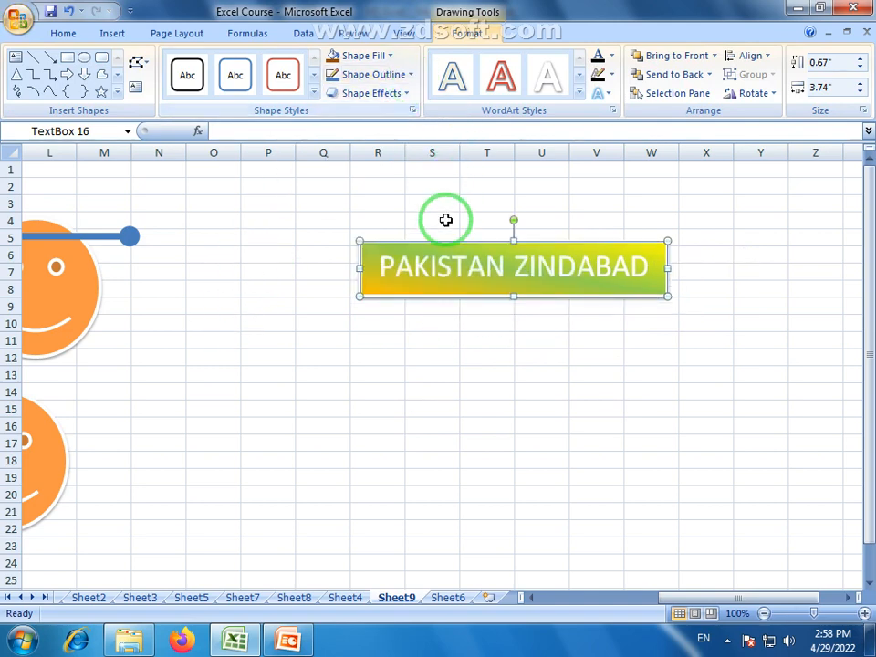
{"action": "left_click_drag", "start_coordinate": [456, 245], "coordinate": [561, 246]}
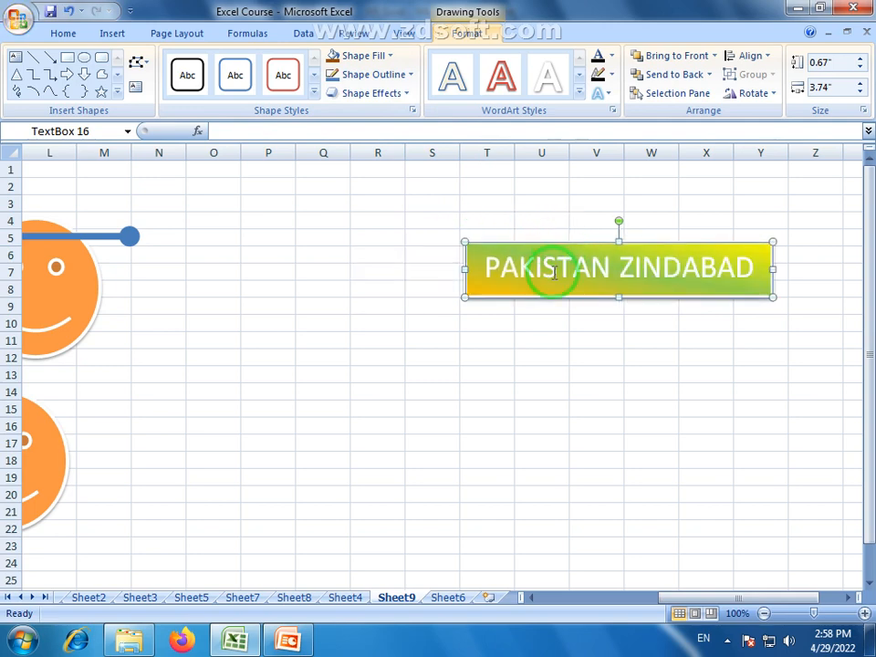
- Set the text box outline to standard dark blue and preview the outline weight and dash options
{"action": "left_click", "coordinate": [413, 75]}
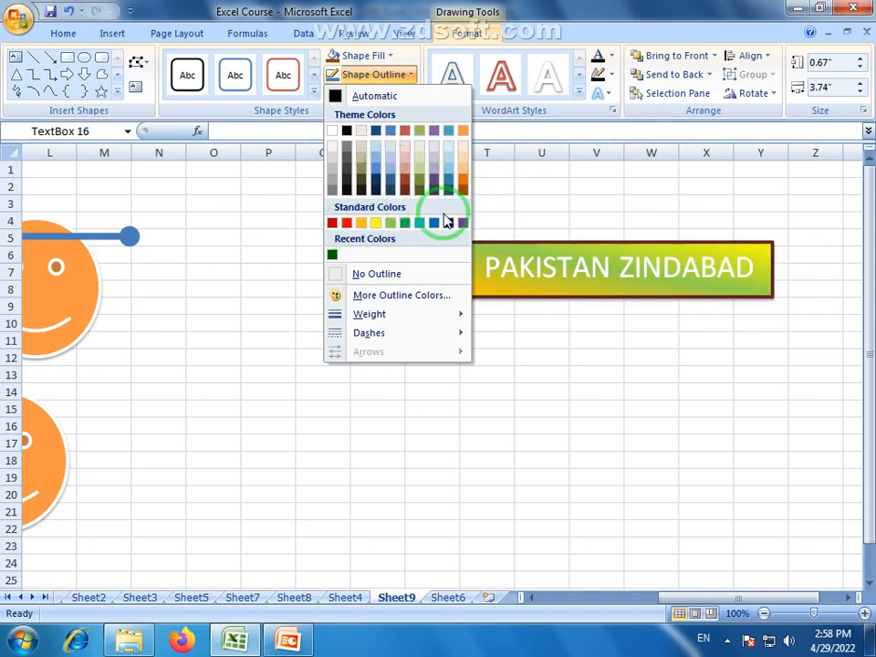
{"action": "left_click", "coordinate": [449, 222]}
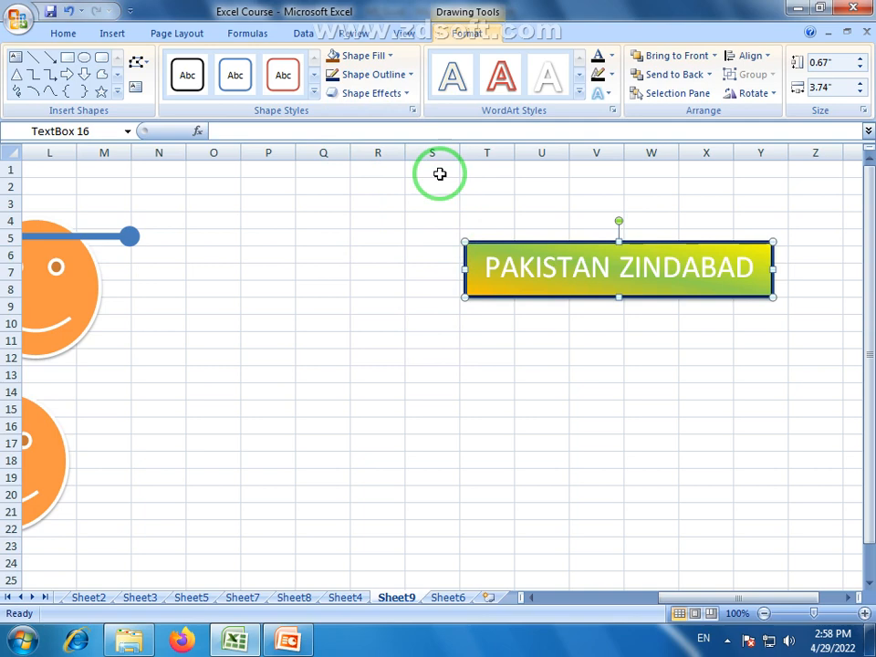
{"action": "left_click", "coordinate": [411, 74]}
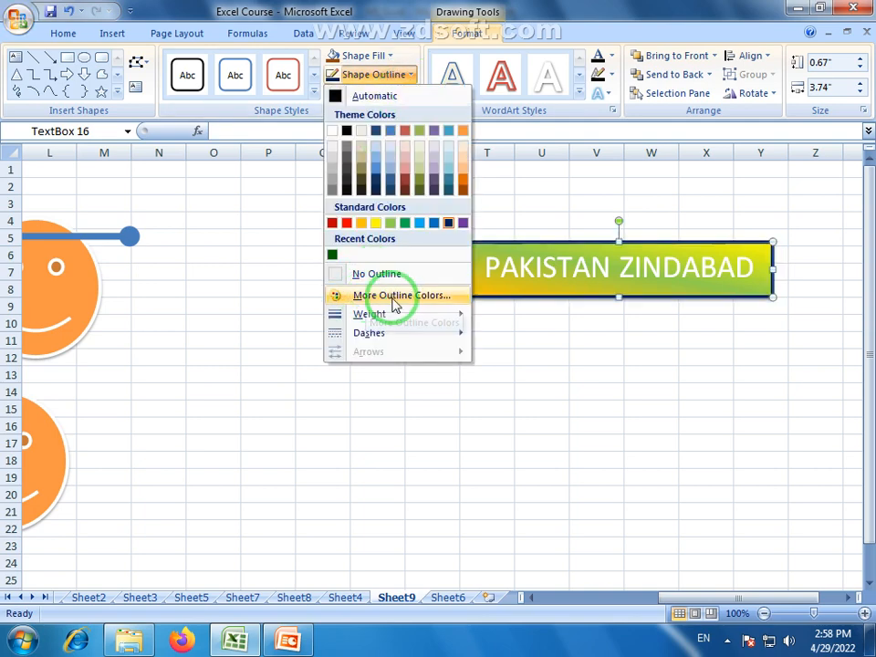
{"action": "mouse_move", "coordinate": [414, 319]}
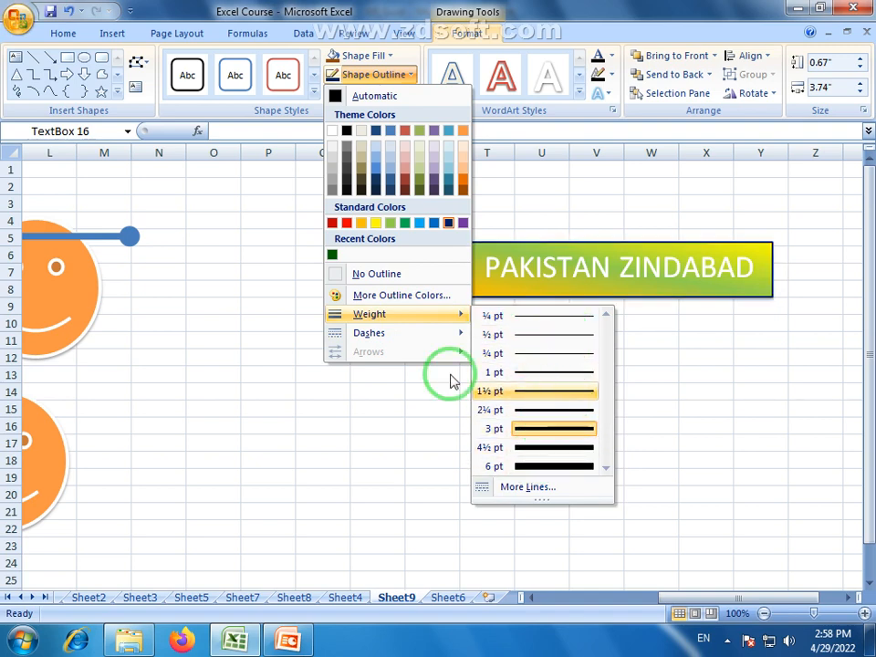
{"action": "mouse_move", "coordinate": [387, 336]}
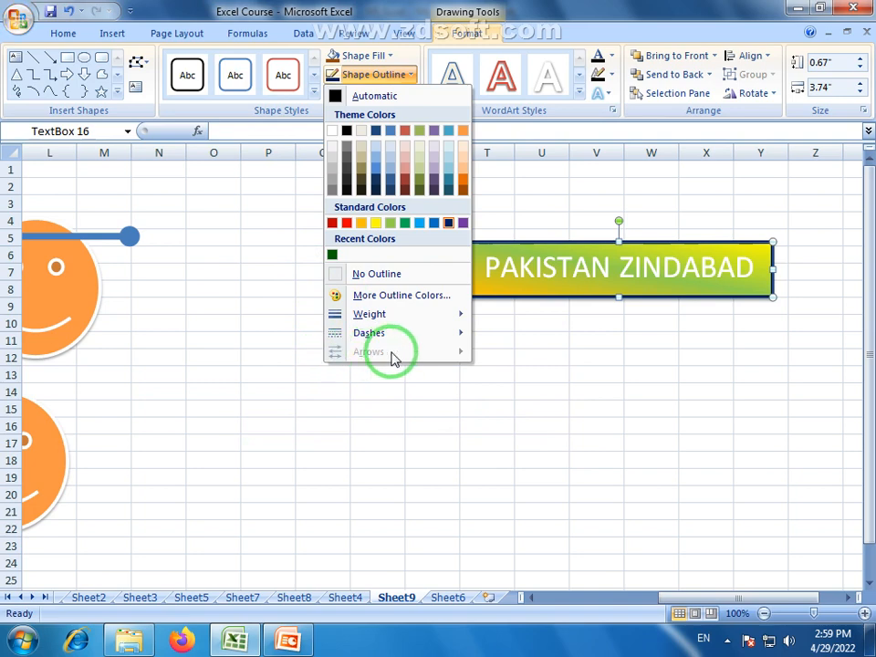
{"action": "left_click", "coordinate": [399, 424]}
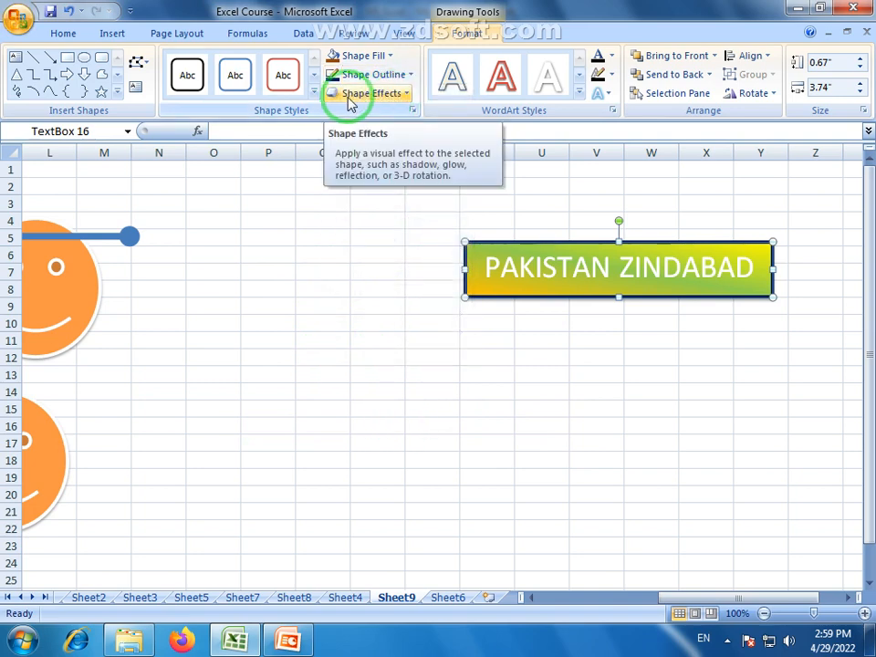
- Try the fourth preset shape effect in the third row on the text box and undo it
{"action": "left_click", "coordinate": [408, 100]}
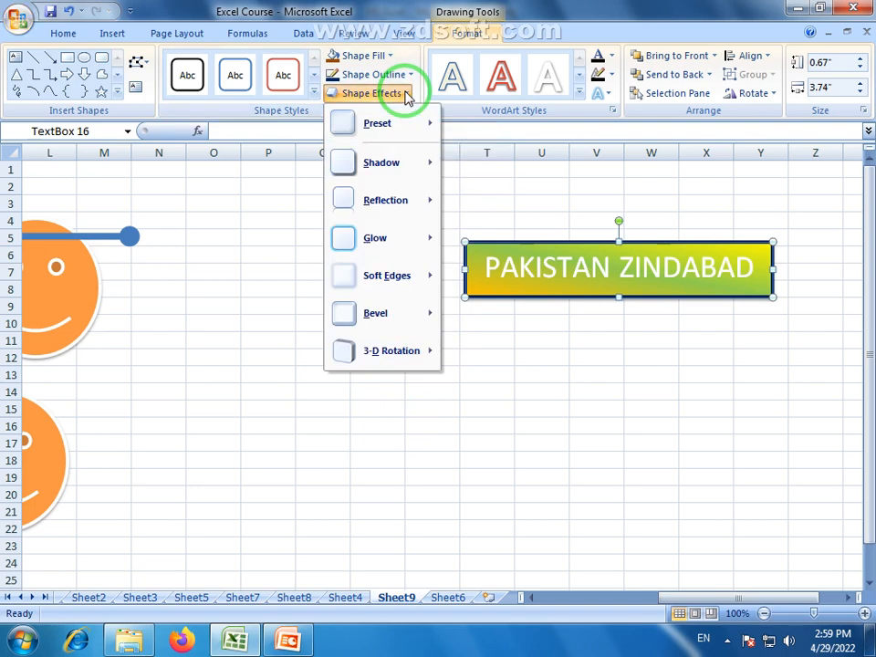
{"action": "mouse_move", "coordinate": [403, 123]}
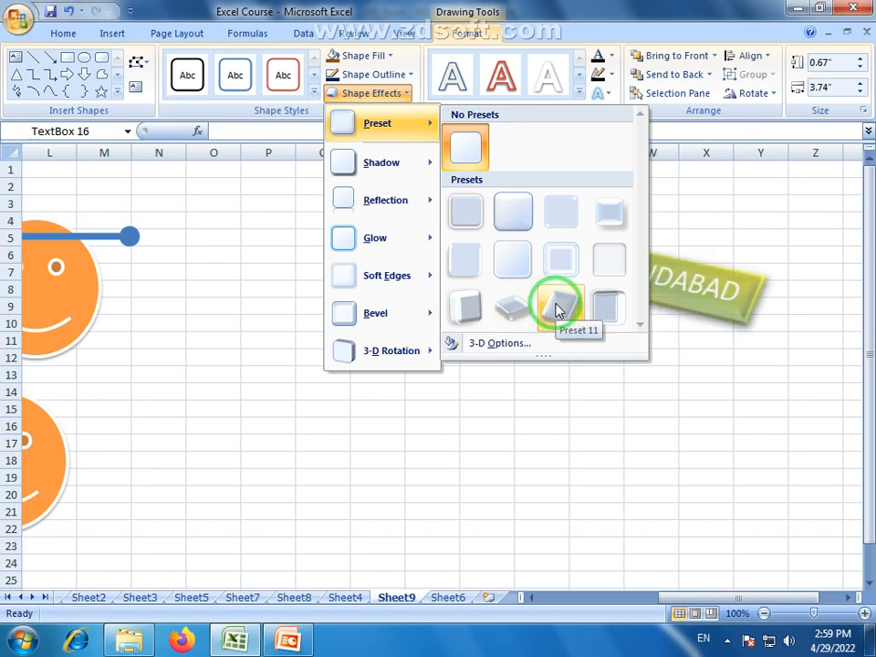
{"action": "left_click", "coordinate": [599, 311]}
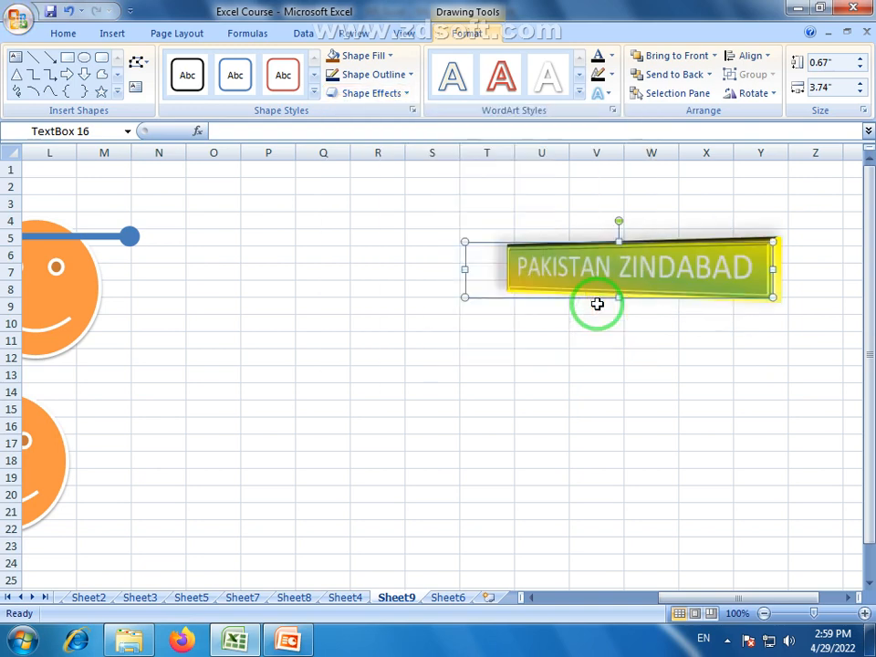
{"action": "key", "text": "ctrl+z"}
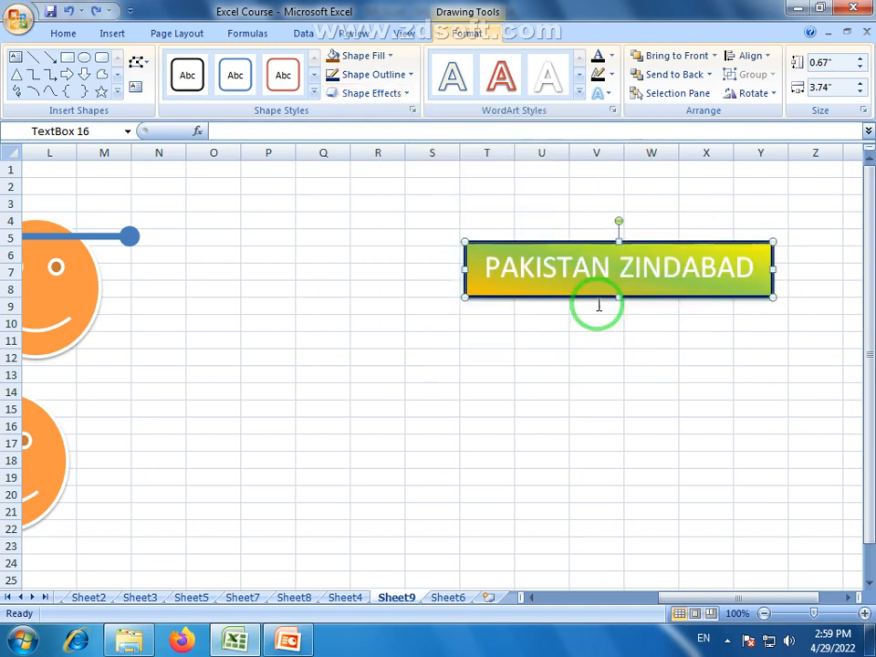
- Preview the shadow and reflection variations on the text box and look through the glow variations
{"action": "left_click", "coordinate": [407, 92]}
{"action": "mouse_move", "coordinate": [394, 171]}
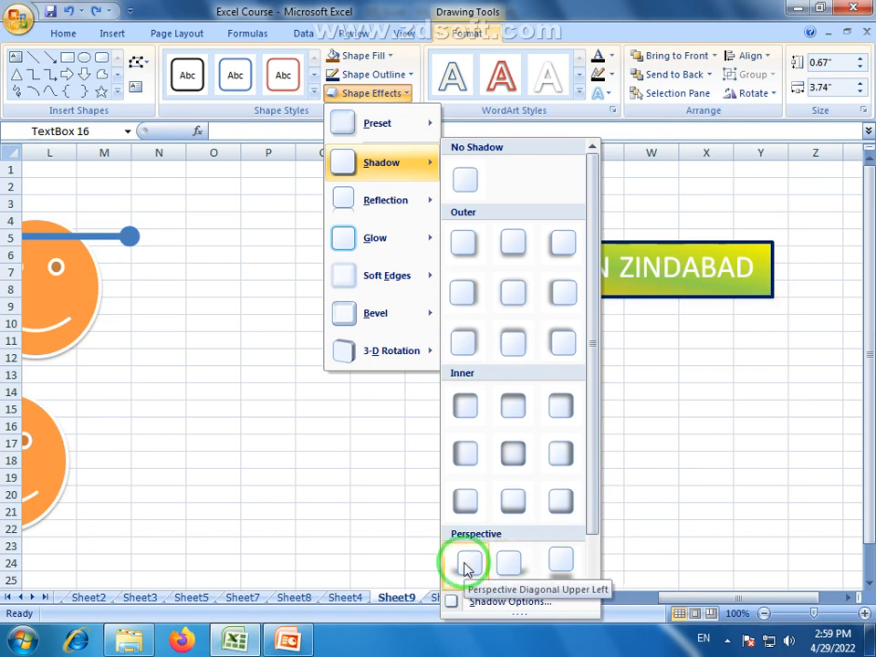
{"action": "mouse_move", "coordinate": [340, 199]}
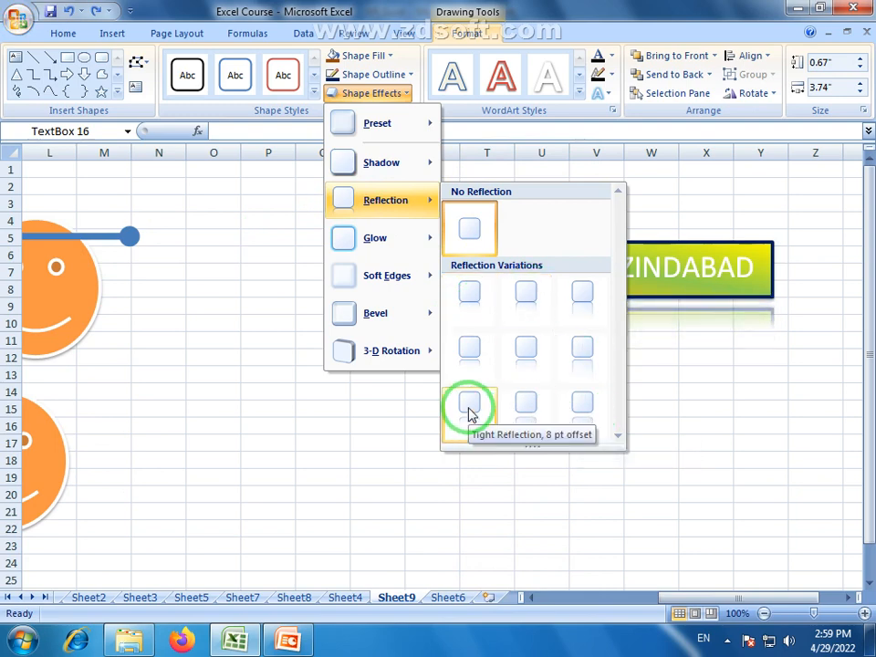
{"action": "mouse_move", "coordinate": [387, 241]}
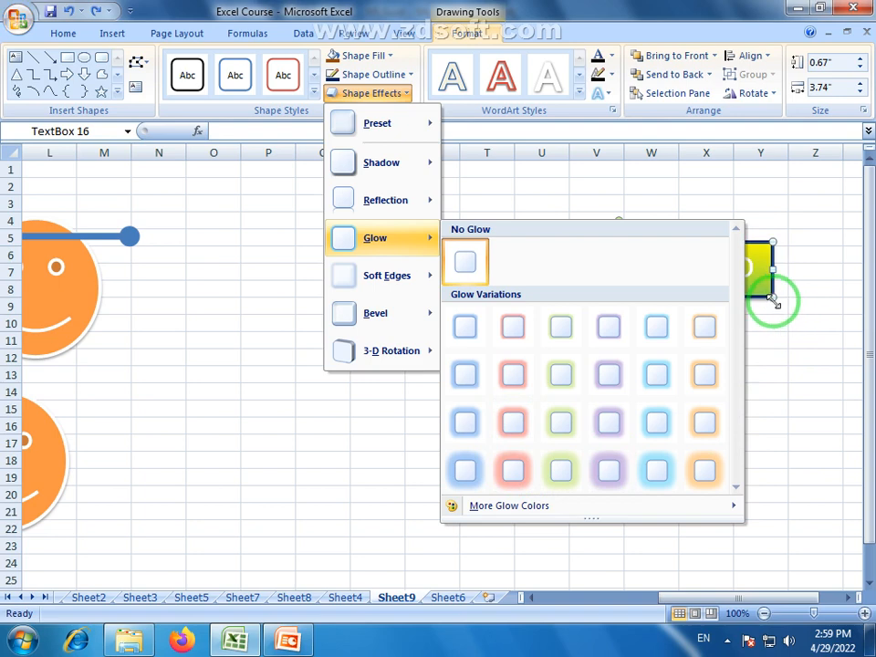
- Move the text box to columns N to S, rows 15 to 18, beside the lower smiley face
{"action": "left_click", "coordinate": [771, 299]}
{"action": "left_click_drag", "start_coordinate": [772, 299], "coordinate": [453, 461]}
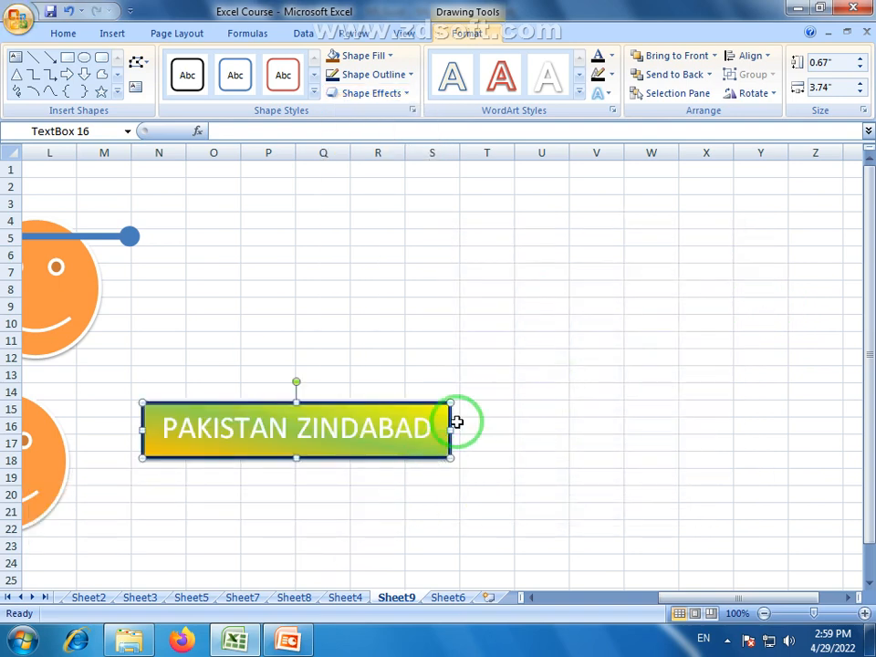
- Preview the glow, soft edges, bevel and 3-D rotation effects on the text box without applying any
{"action": "left_click", "coordinate": [409, 95]}
{"action": "mouse_move", "coordinate": [416, 253]}
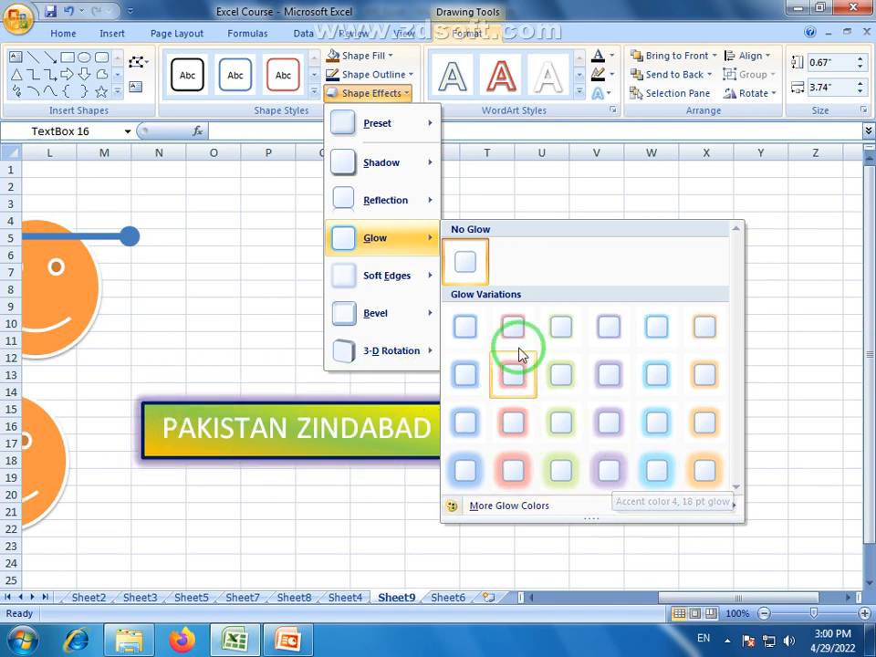
{"action": "mouse_move", "coordinate": [391, 290]}
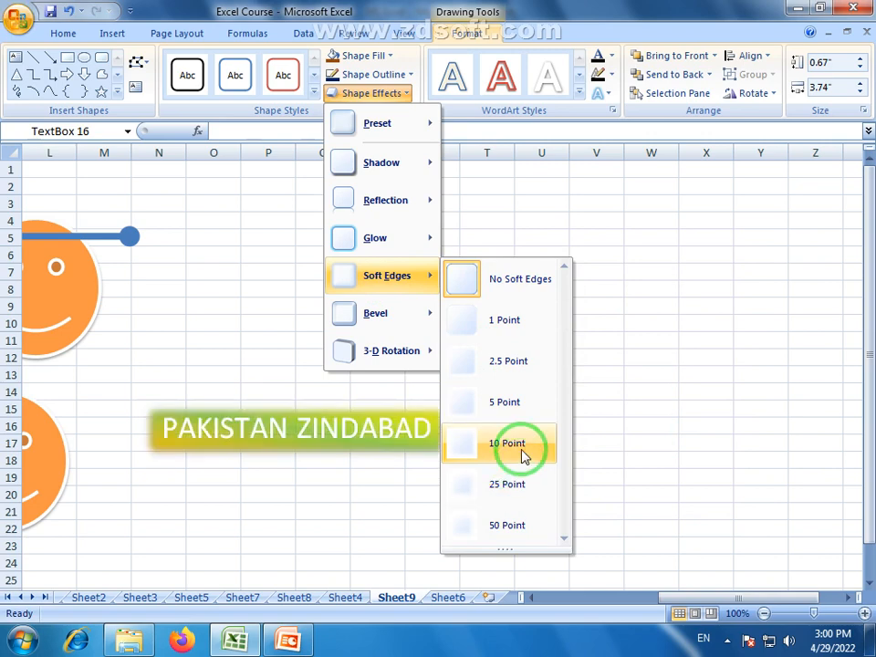
{"action": "mouse_move", "coordinate": [414, 309]}
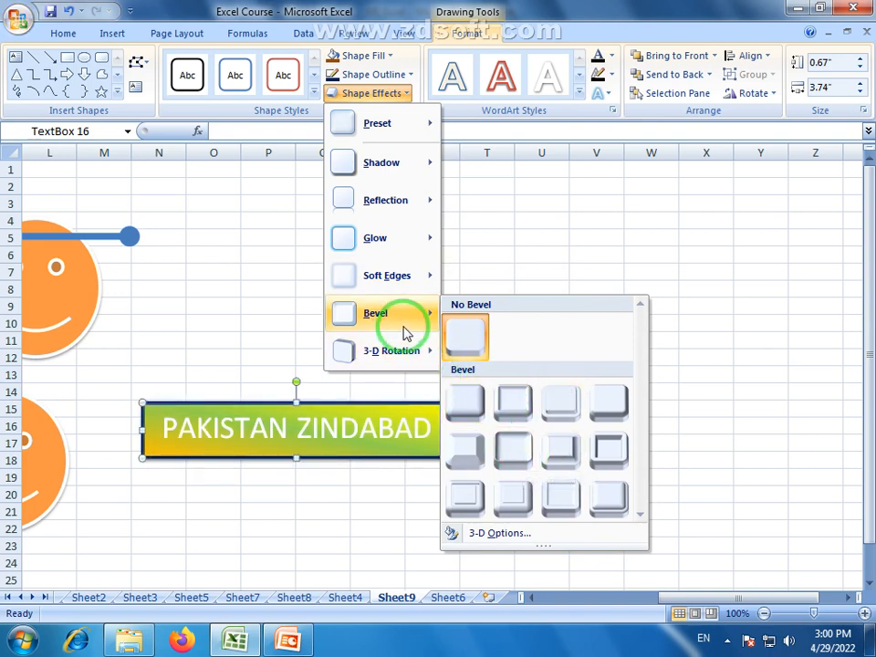
{"action": "mouse_move", "coordinate": [395, 361]}
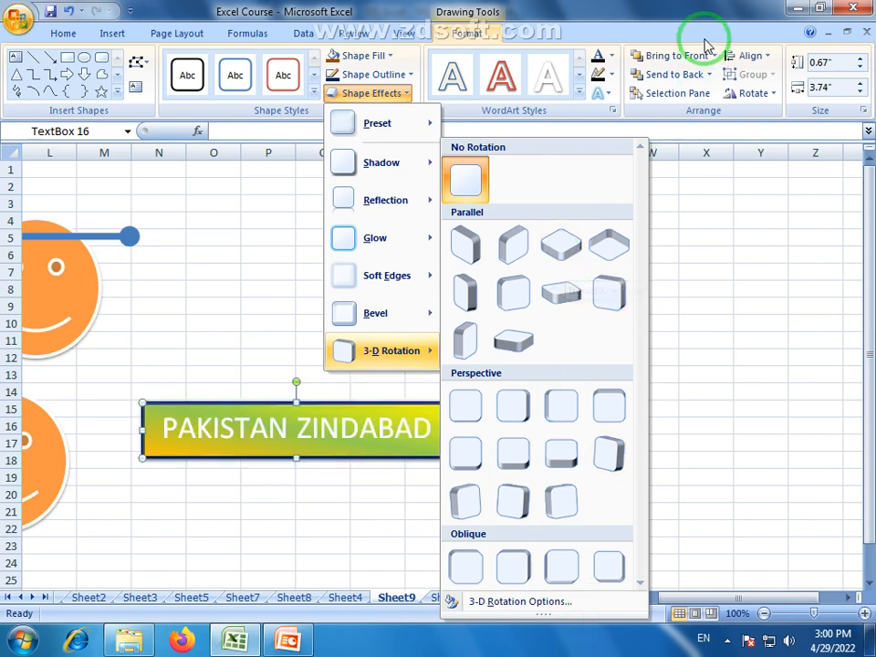
{"action": "left_click", "coordinate": [717, 284]}
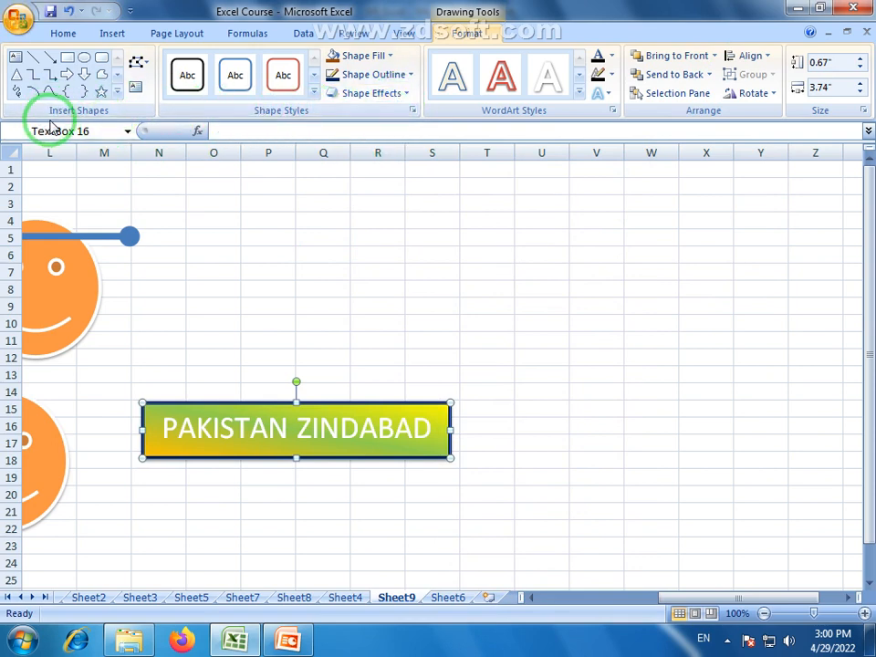
- Draw a 5-point star about 1.23" high and 1.1" wide above the text box and place two copies of it alongside
{"action": "left_click", "coordinate": [101, 92]}
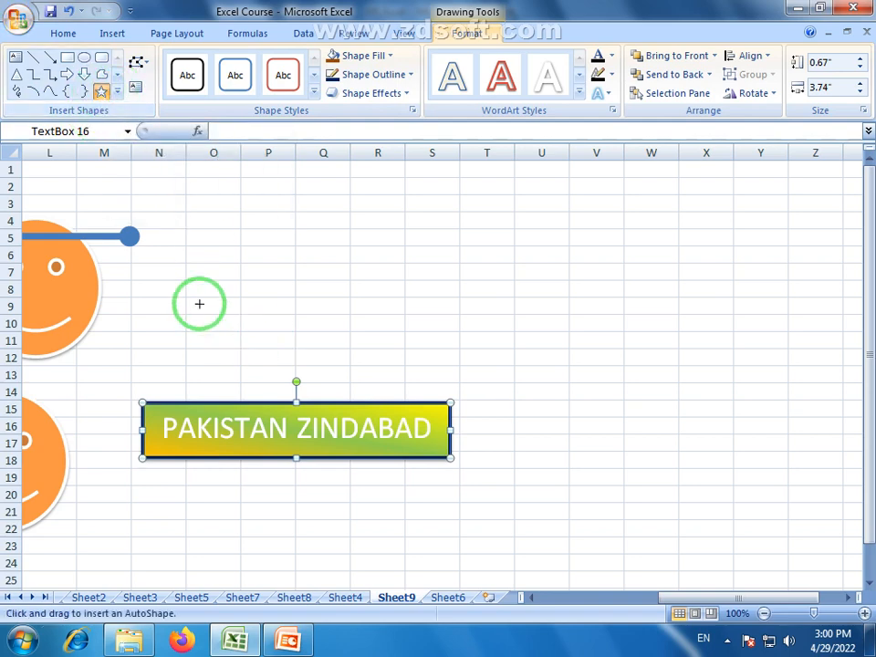
{"action": "left_click_drag", "start_coordinate": [187, 273], "coordinate": [283, 376]}
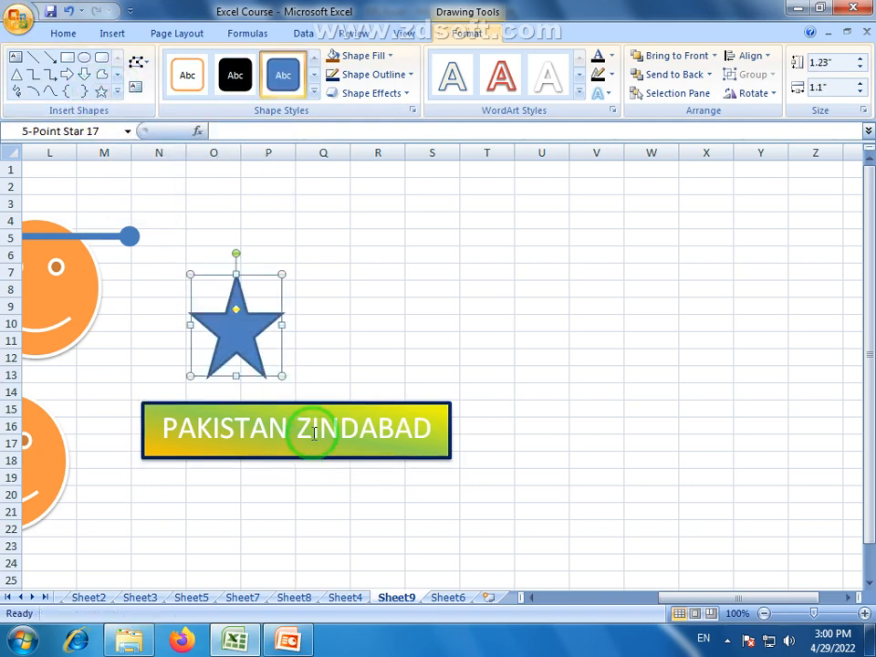
{"action": "left_click_drag", "start_coordinate": [233, 337], "coordinate": [313, 366]}
{"action": "left_click", "coordinate": [588, 420]}
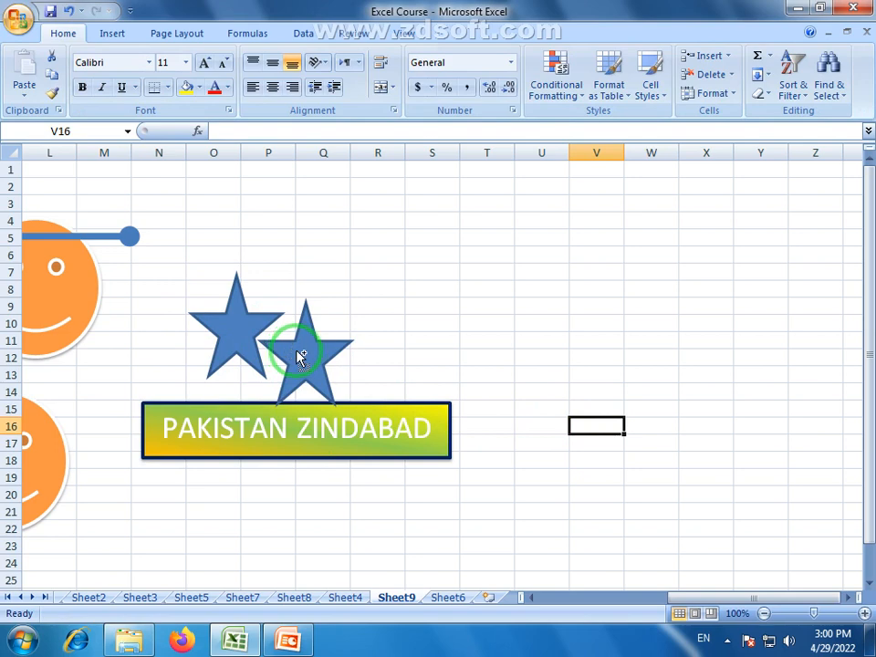
{"action": "left_click_drag", "start_coordinate": [301, 356], "coordinate": [377, 323]}
{"action": "left_click", "coordinate": [606, 355]}
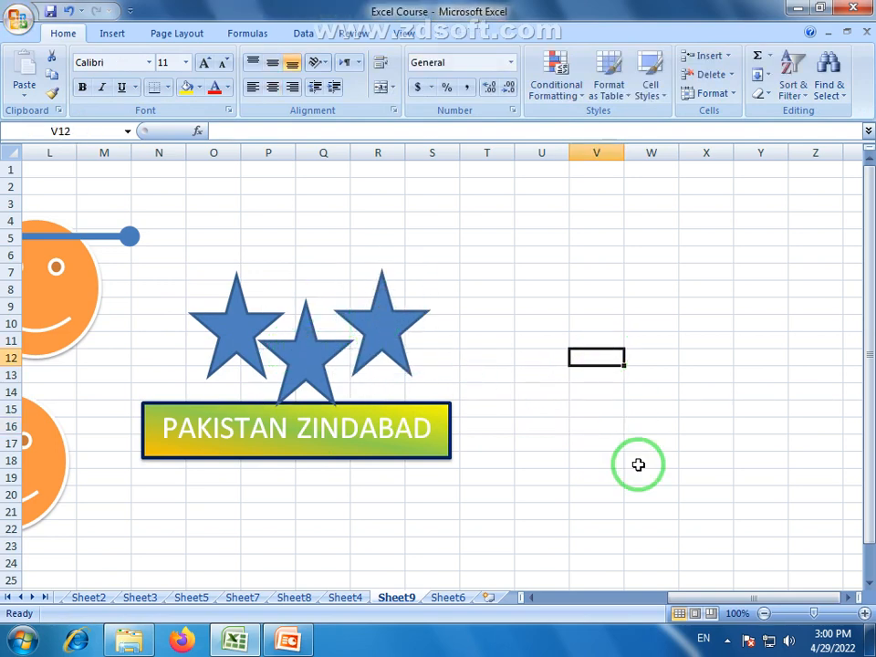
- Convert the rightmost star above the text box to a freeform shape
{"action": "double_click", "coordinate": [385, 336]}
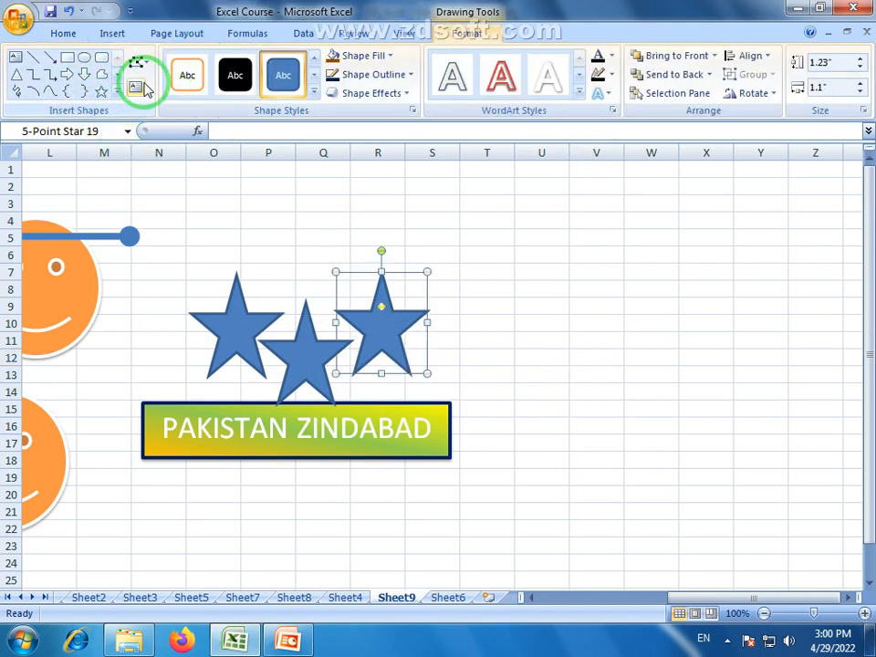
{"action": "left_click", "coordinate": [149, 73]}
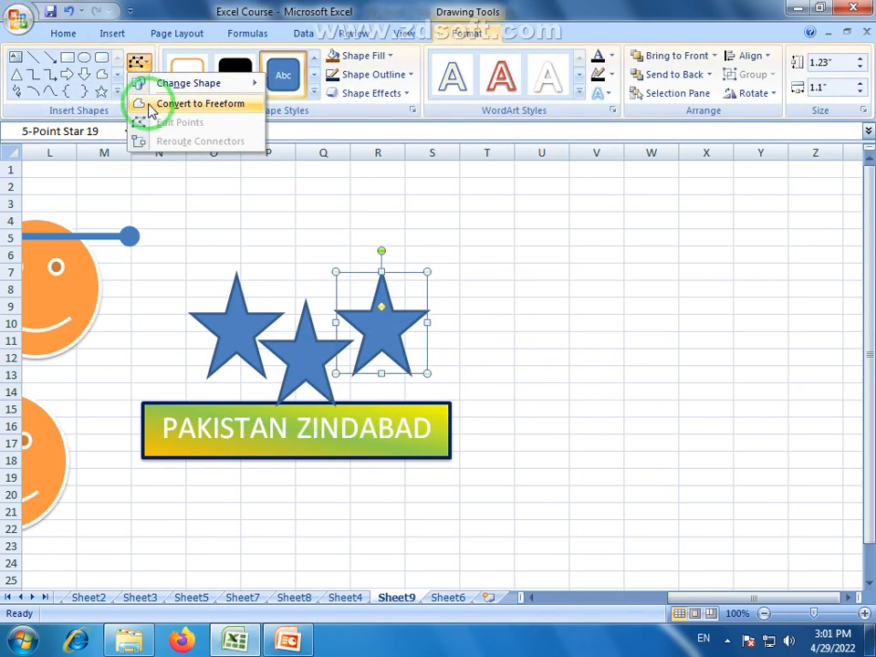
{"action": "left_click", "coordinate": [180, 105]}
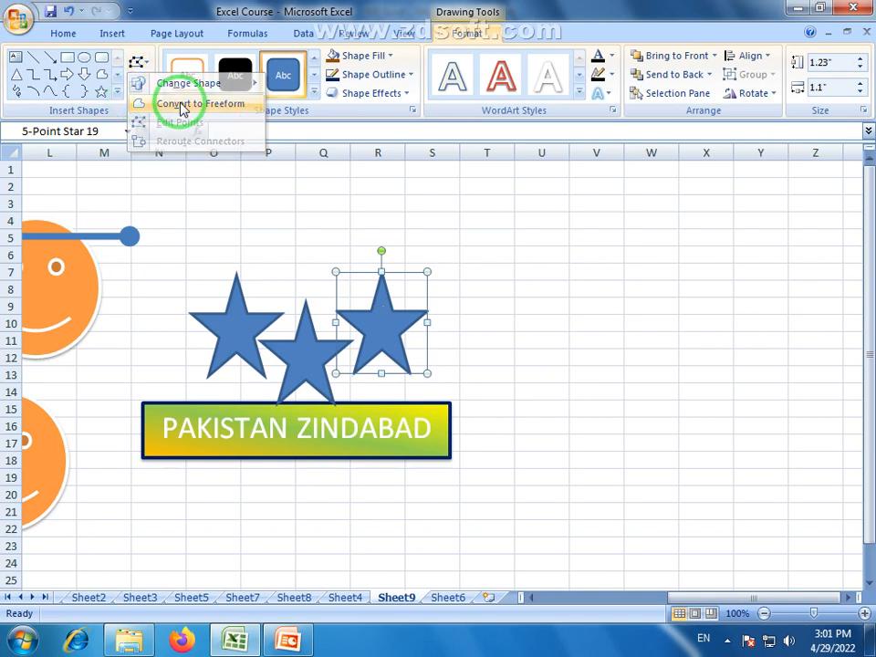
- Edit the freeform star's points, pulling its top tip up and outward and reshaping its right side to about 1.44" high and 1.34" wide
{"action": "left_click", "coordinate": [136, 62]}
{"action": "left_click", "coordinate": [142, 120]}
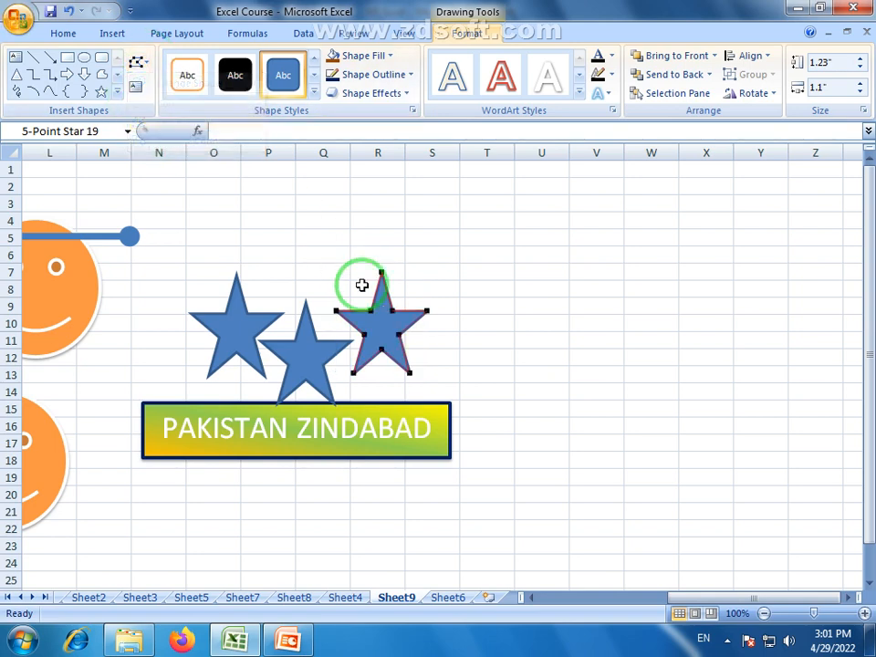
{"action": "left_click_drag", "start_coordinate": [383, 272], "coordinate": [422, 255]}
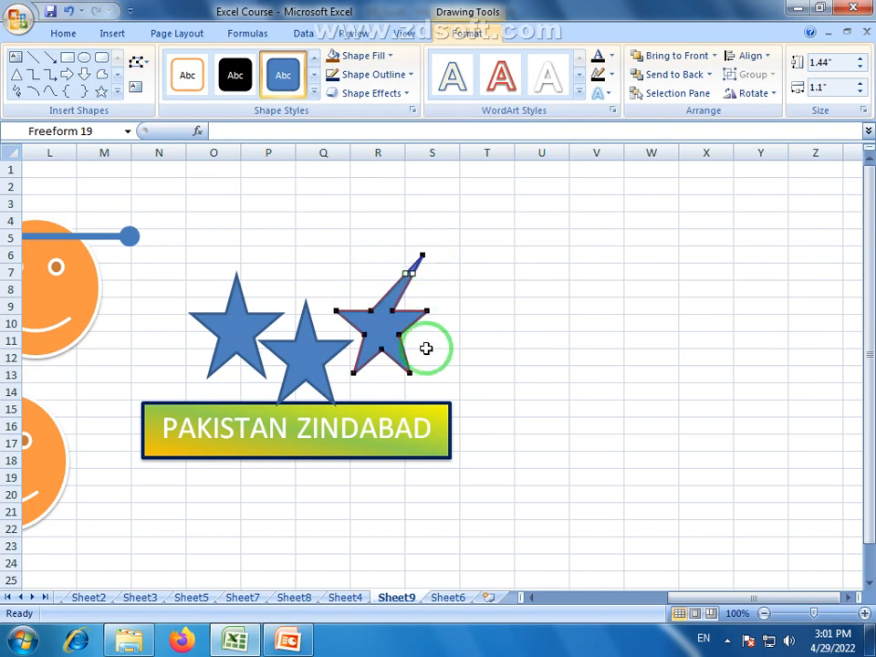
{"action": "left_click_drag", "start_coordinate": [431, 306], "coordinate": [446, 332]}
{"action": "left_click", "coordinate": [422, 315]}
{"action": "left_click", "coordinate": [425, 314]}
{"action": "left_click", "coordinate": [517, 340]}
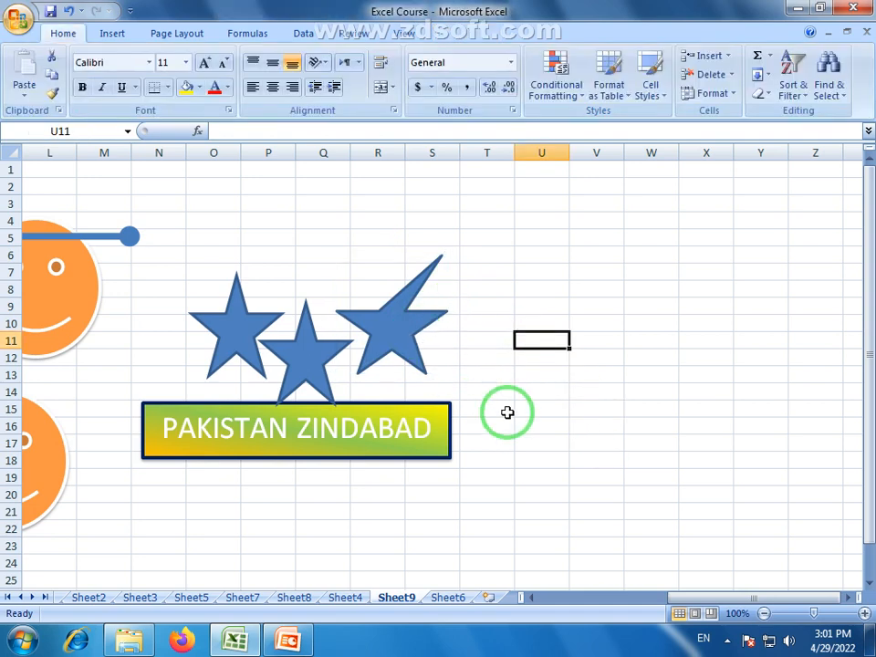
- Apply the WordArt style Fill - White, Drop Shadow to the PAKISTAN ZINDABAD text
{"action": "left_click", "coordinate": [108, 36]}
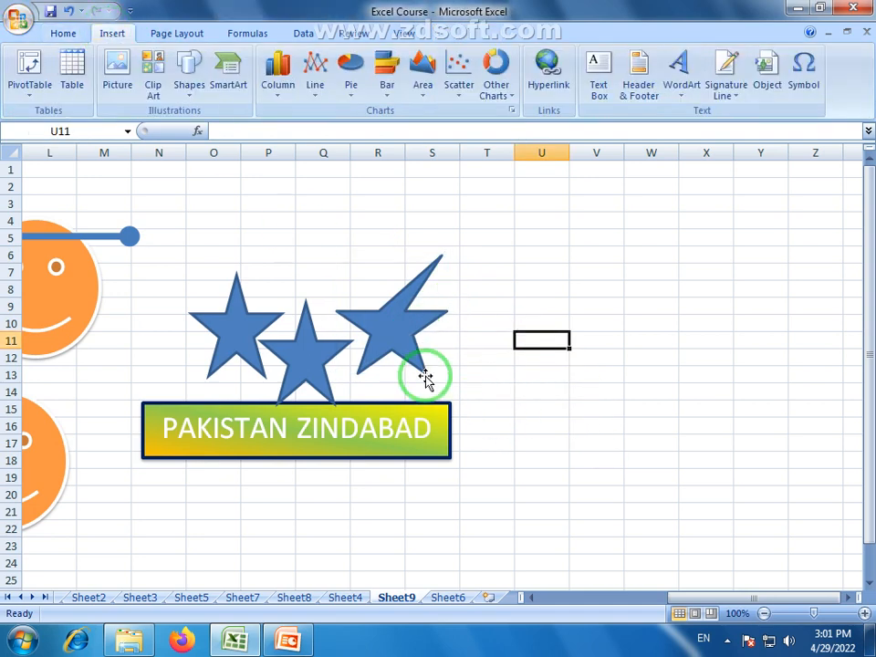
{"action": "double_click", "coordinate": [401, 332]}
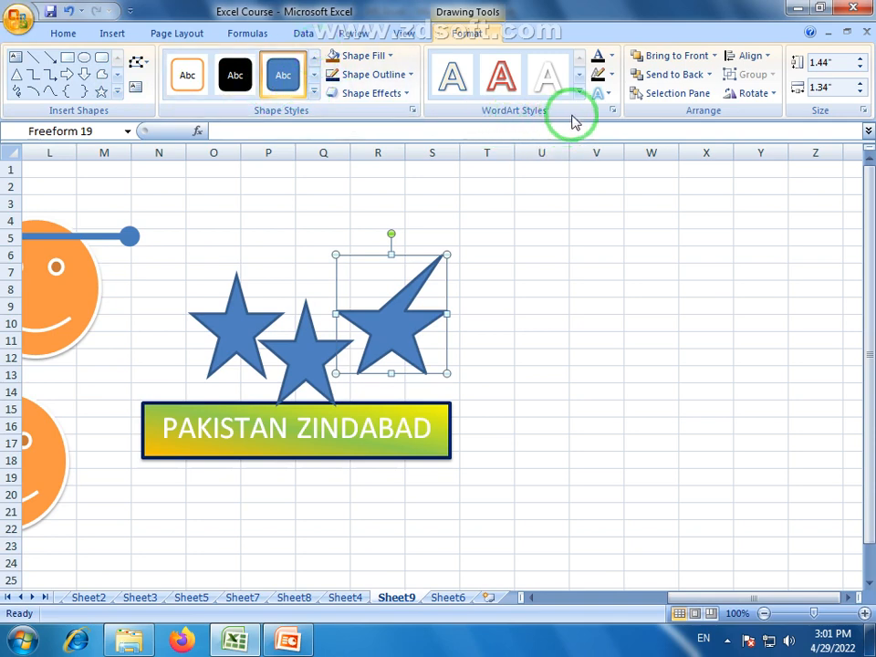
{"action": "left_click", "coordinate": [341, 435]}
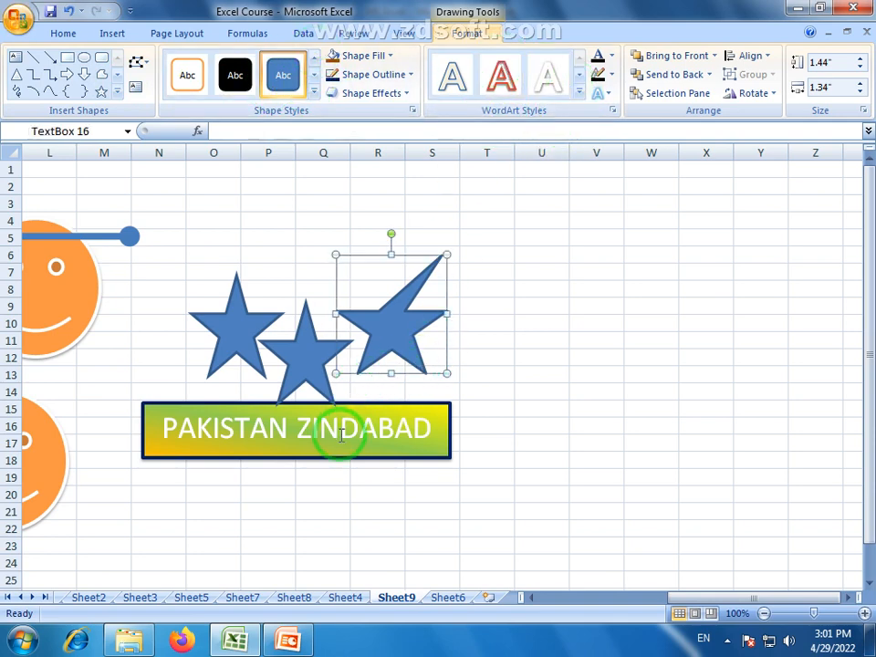
{"action": "triple_click", "coordinate": [260, 428]}
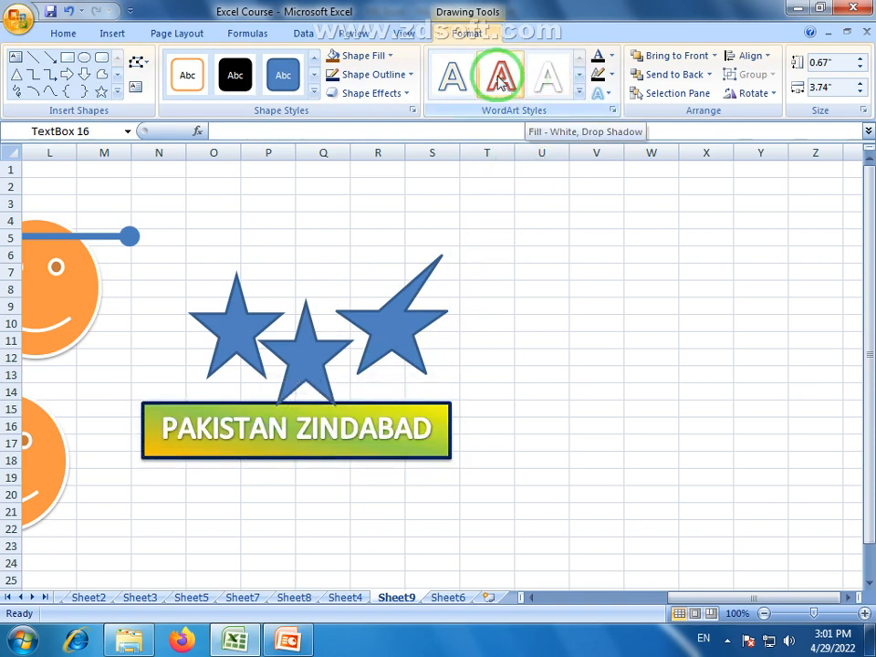
{"action": "left_click", "coordinate": [544, 89]}
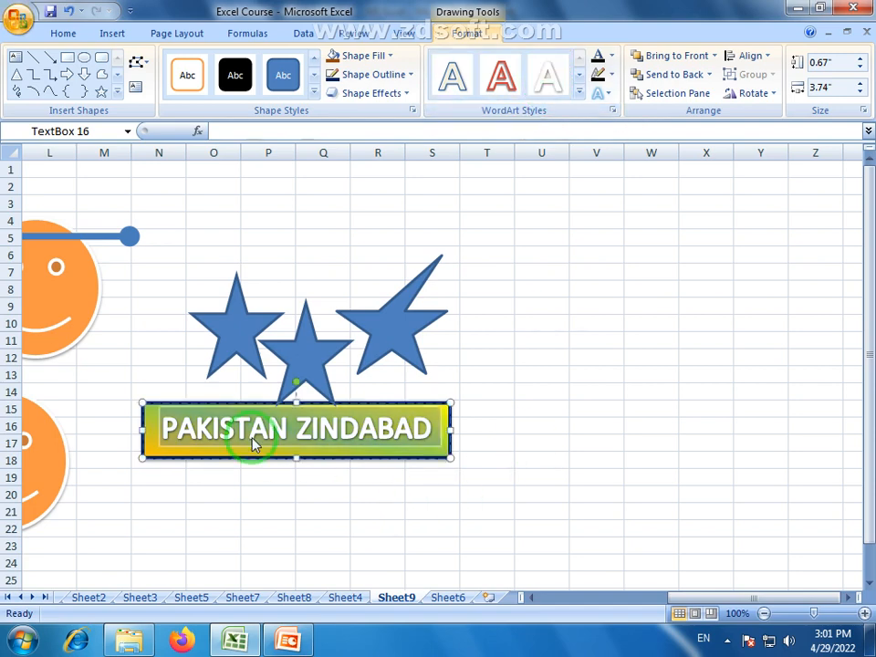
- Try a gradient variation as the fill of the PAKISTAN ZINDABAD text
{"action": "left_click", "coordinate": [612, 58]}
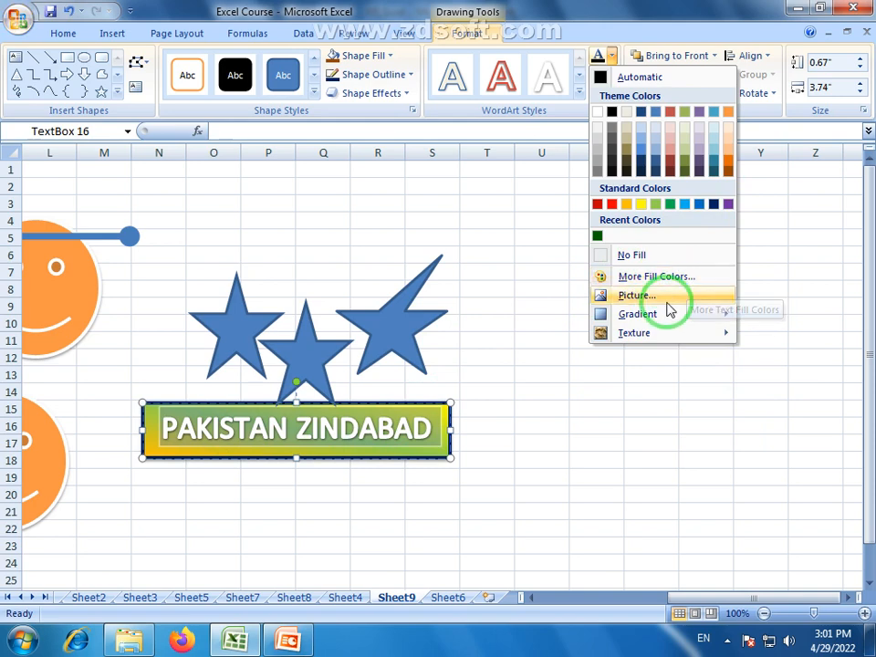
{"action": "mouse_move", "coordinate": [661, 317]}
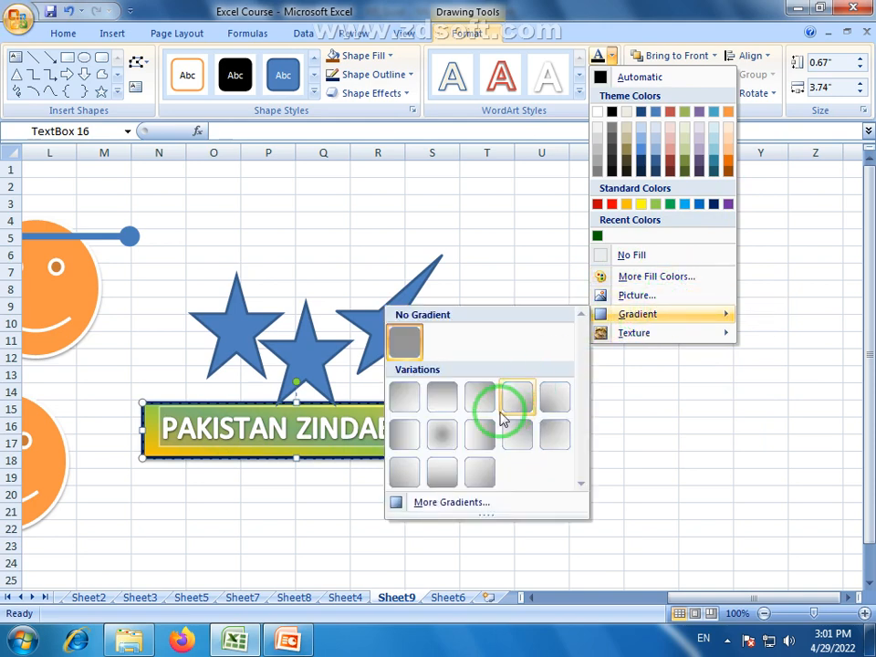
{"action": "left_click", "coordinate": [443, 411]}
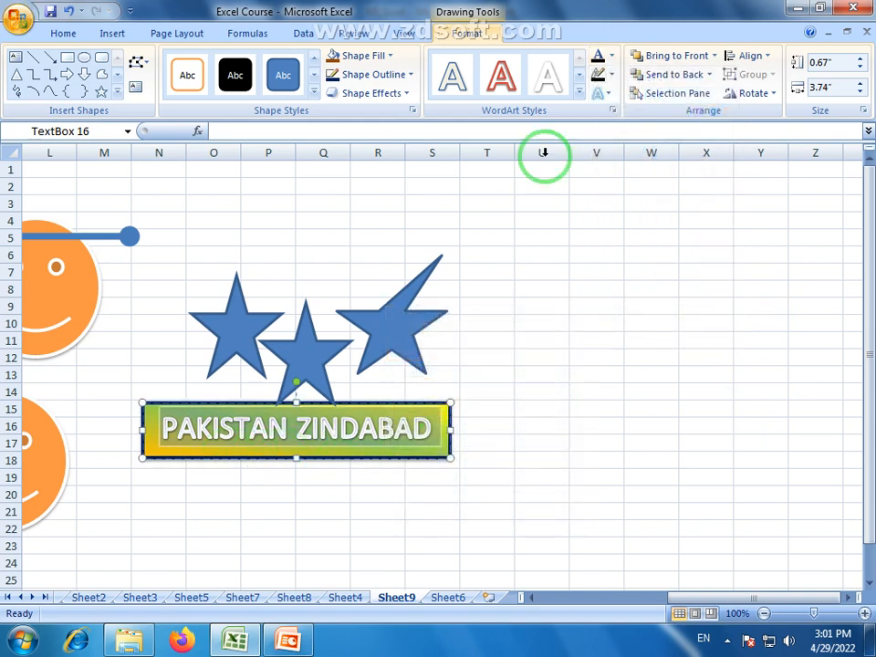
- Fill the PAKISTAN ZINDABAD text with the dark wood texture
{"action": "left_click", "coordinate": [611, 57]}
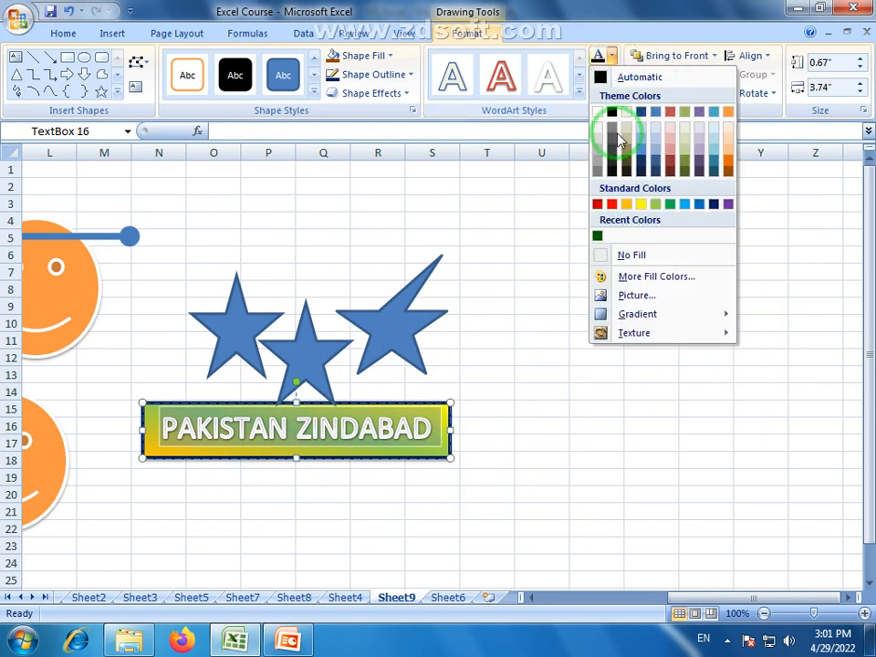
{"action": "mouse_move", "coordinate": [626, 321]}
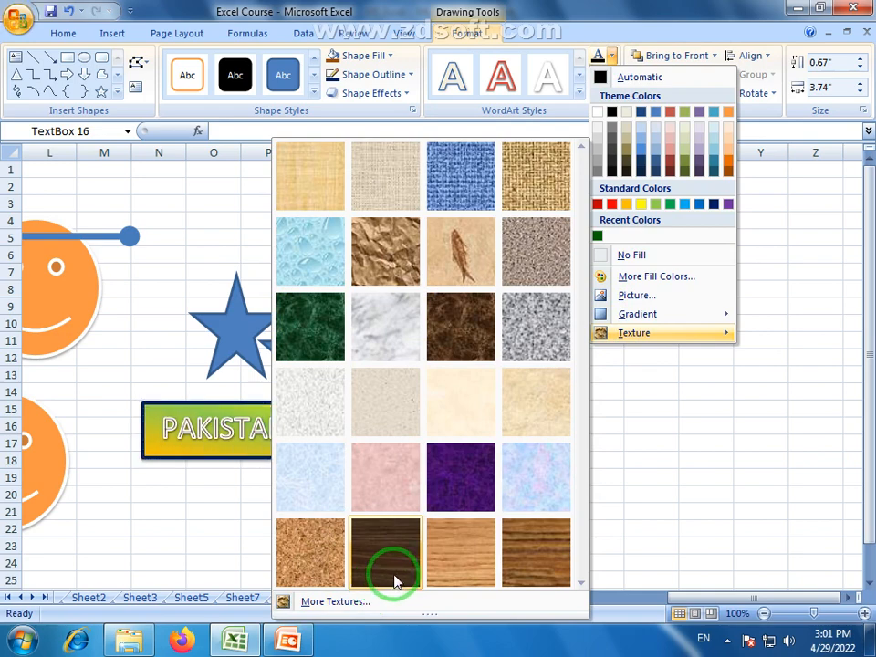
{"action": "left_click", "coordinate": [219, 453]}
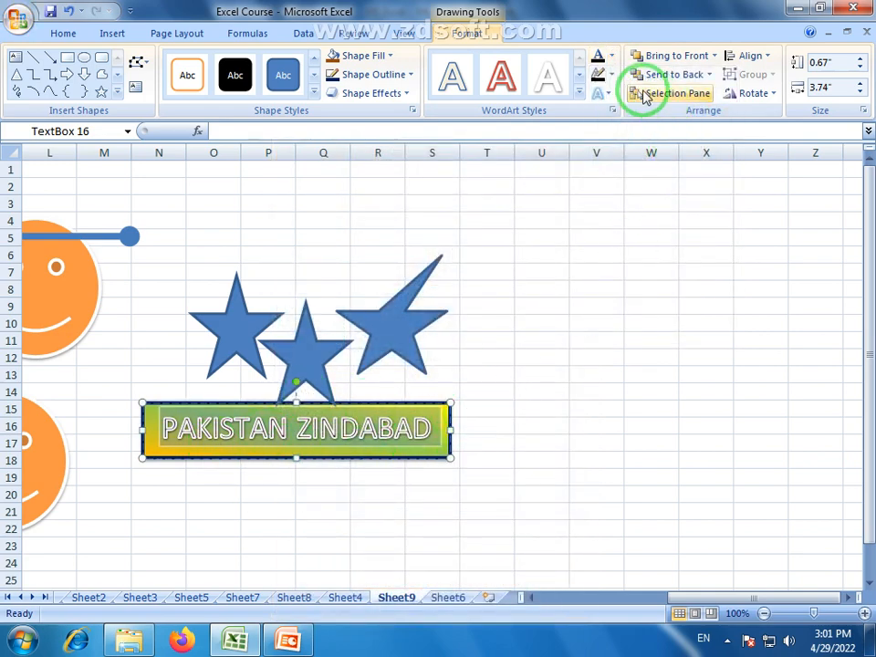
- Preview the outline colors, line weights and dash styles on the text without applying any
{"action": "left_click", "coordinate": [612, 74]}
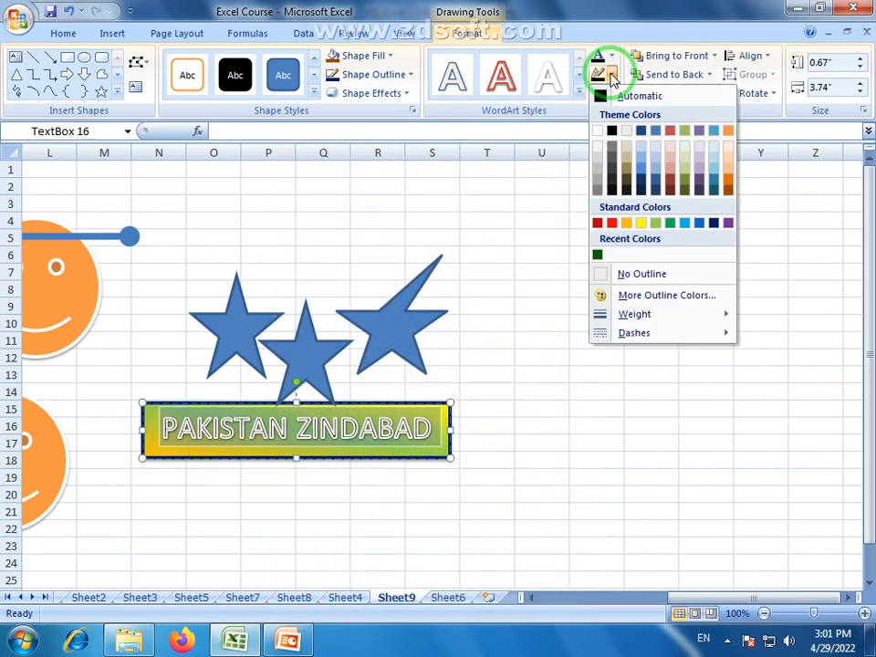
{"action": "left_click", "coordinate": [611, 76]}
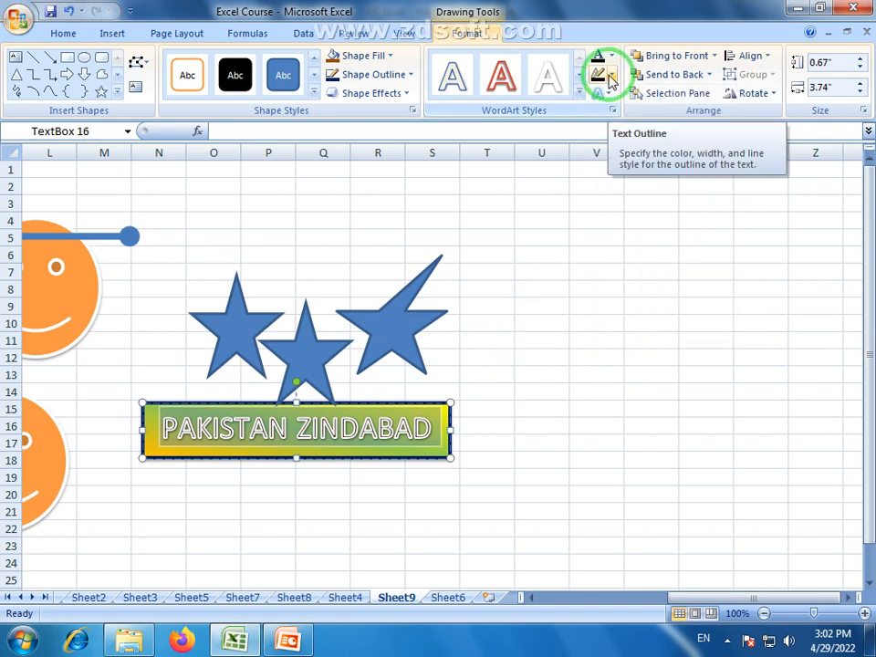
{"action": "left_click", "coordinate": [613, 79]}
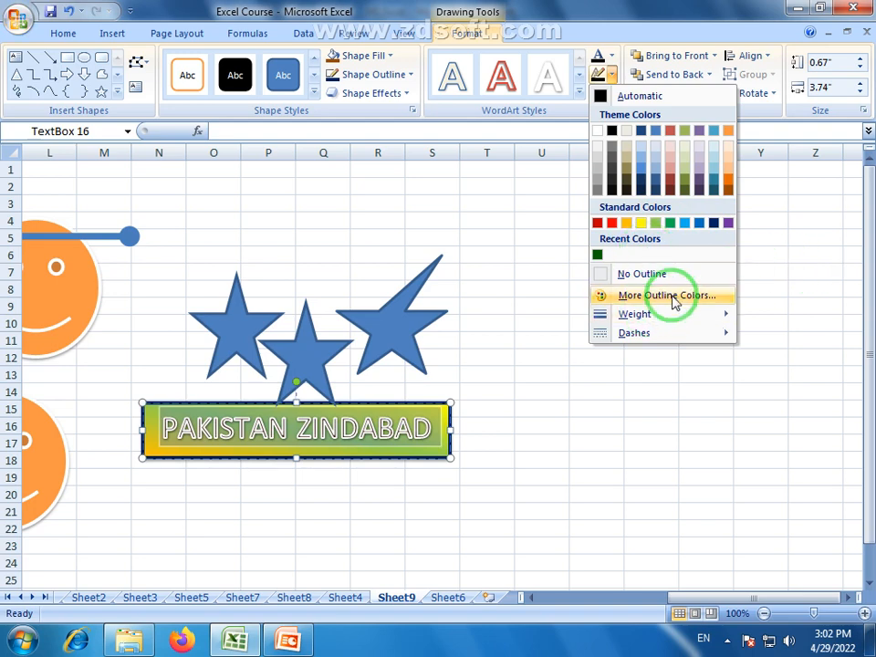
{"action": "mouse_move", "coordinate": [646, 314]}
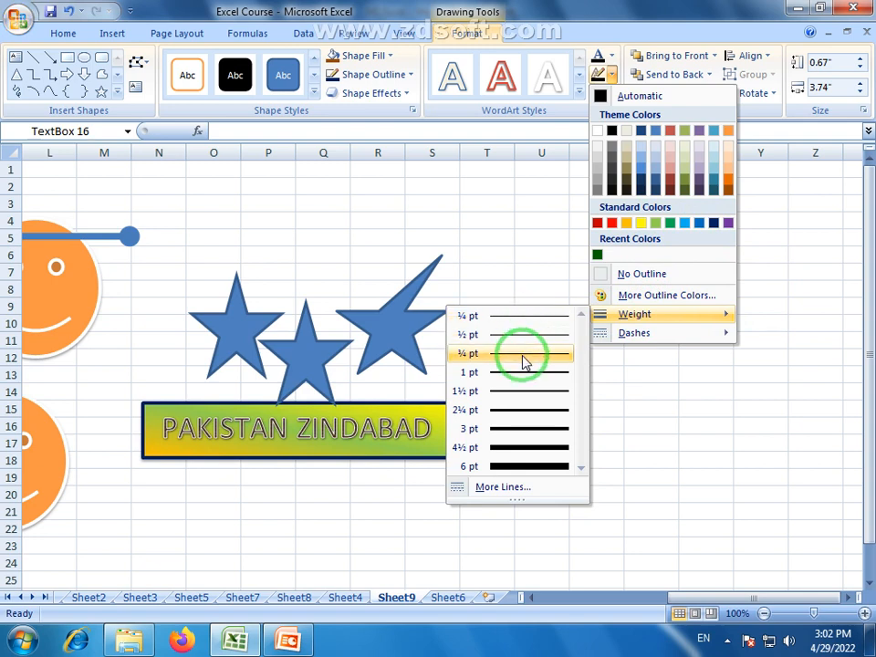
{"action": "mouse_move", "coordinate": [657, 334]}
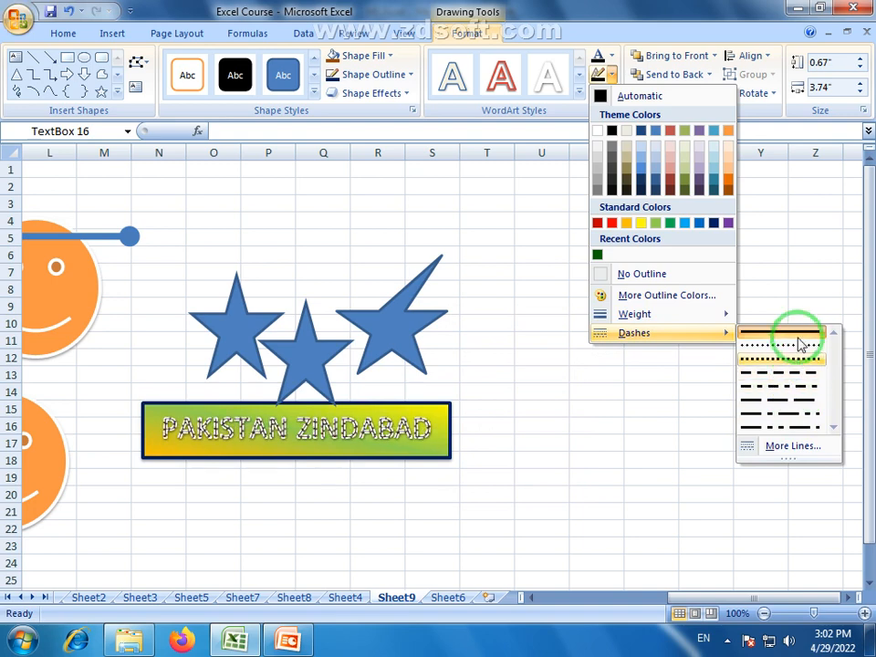
{"action": "left_click", "coordinate": [573, 423]}
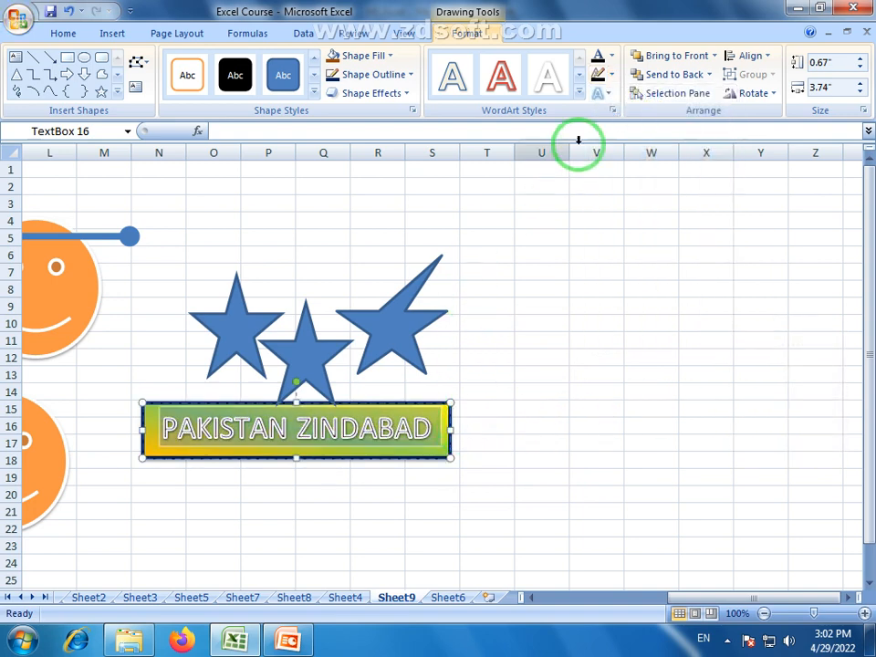
- Preview the shadow, reflection, glow, bevel and 3-D rotation text effects on the PAKISTAN ZINDABAD text
{"action": "left_click", "coordinate": [609, 96]}
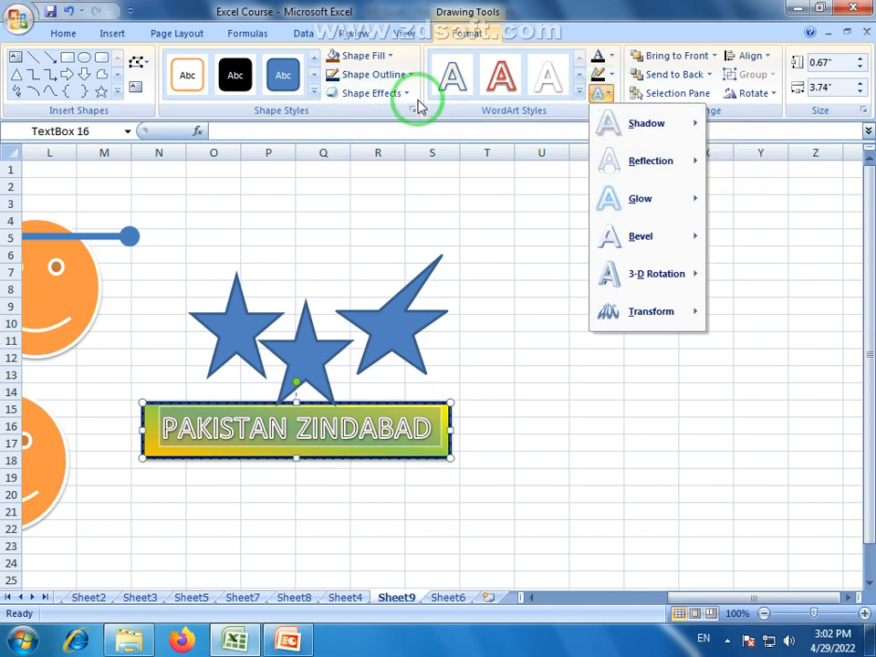
{"action": "left_click", "coordinate": [573, 181]}
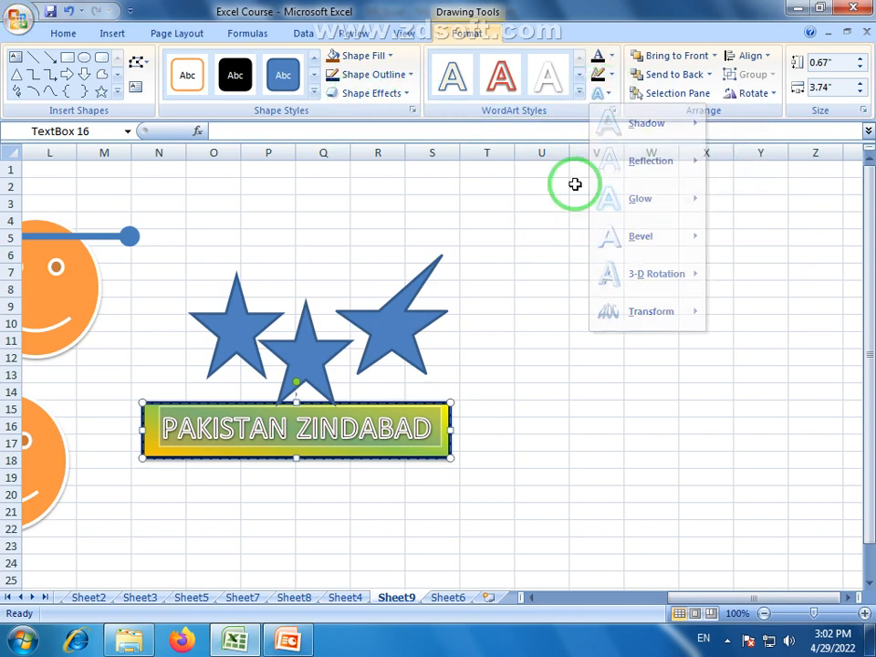
{"action": "left_click", "coordinate": [608, 96]}
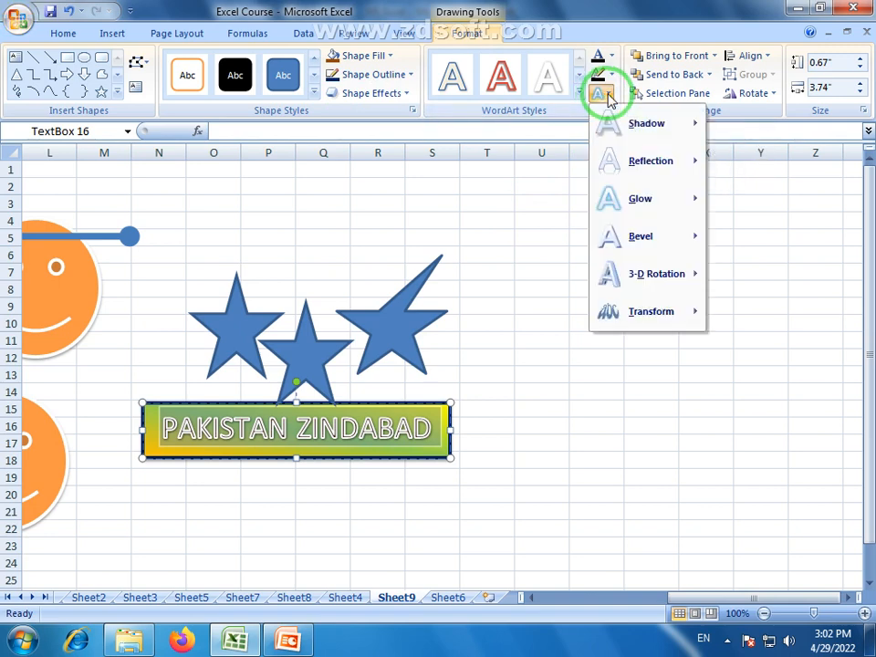
{"action": "mouse_move", "coordinate": [616, 120]}
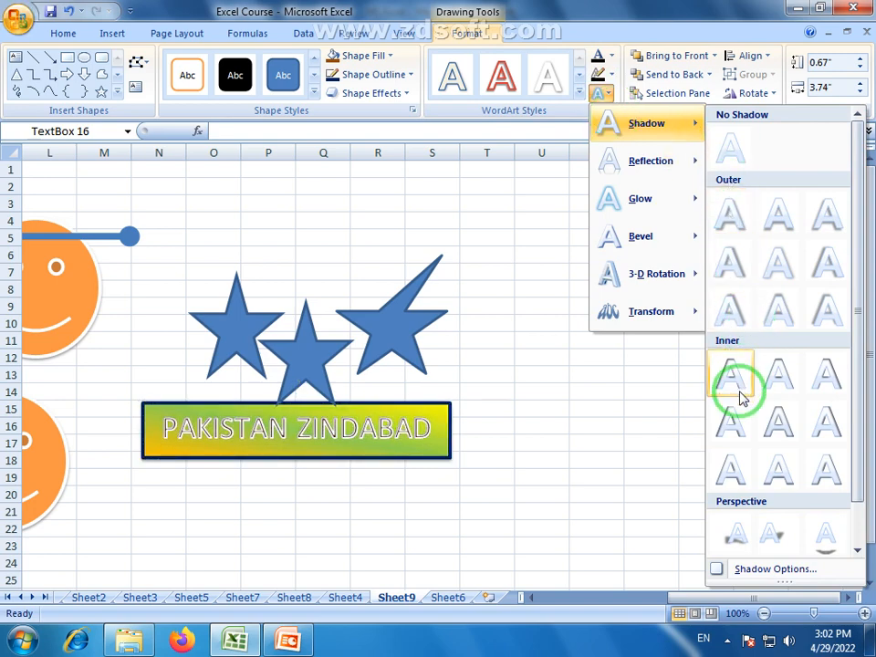
{"action": "mouse_move", "coordinate": [661, 164]}
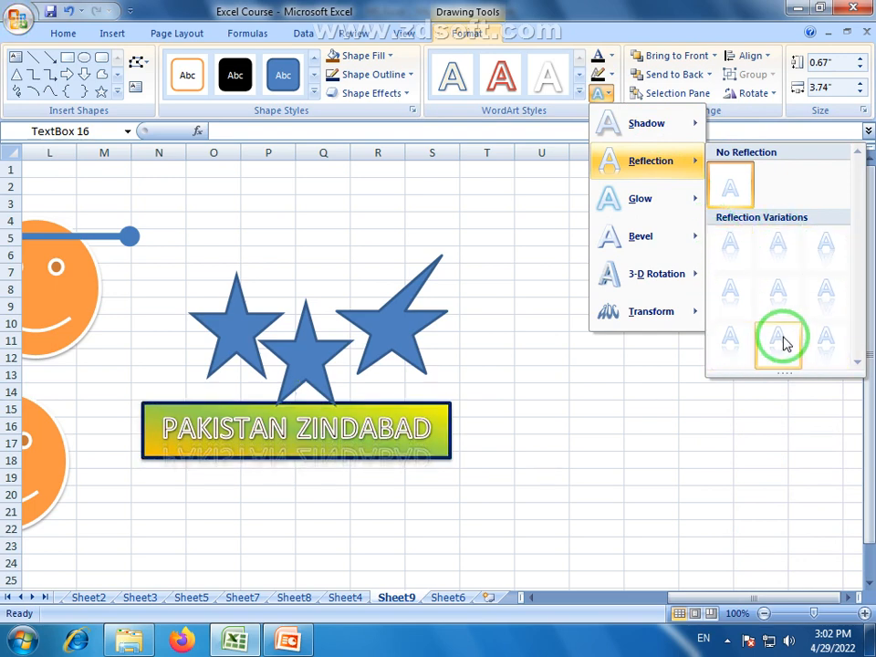
{"action": "mouse_move", "coordinate": [671, 208]}
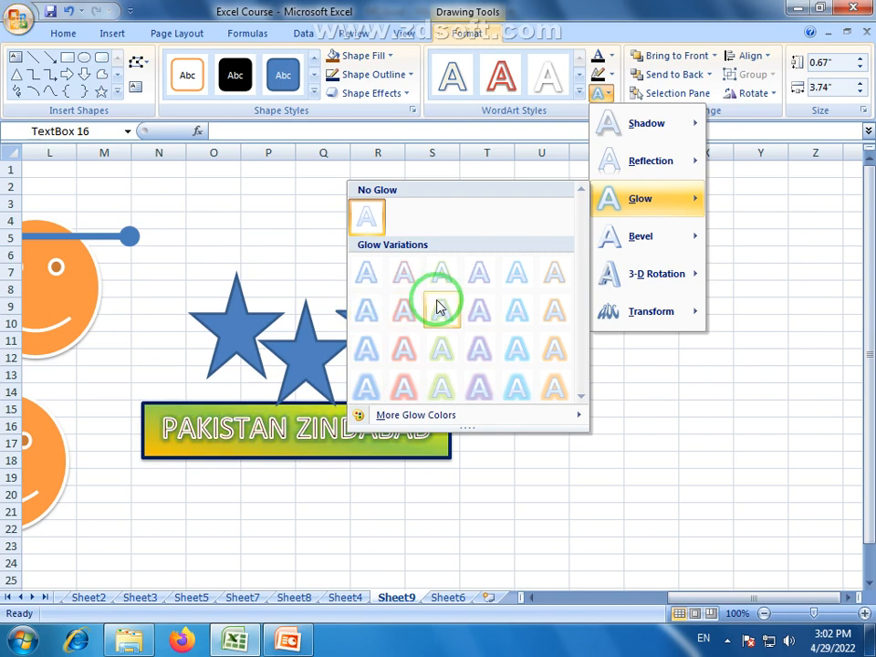
{"action": "mouse_move", "coordinate": [643, 234]}
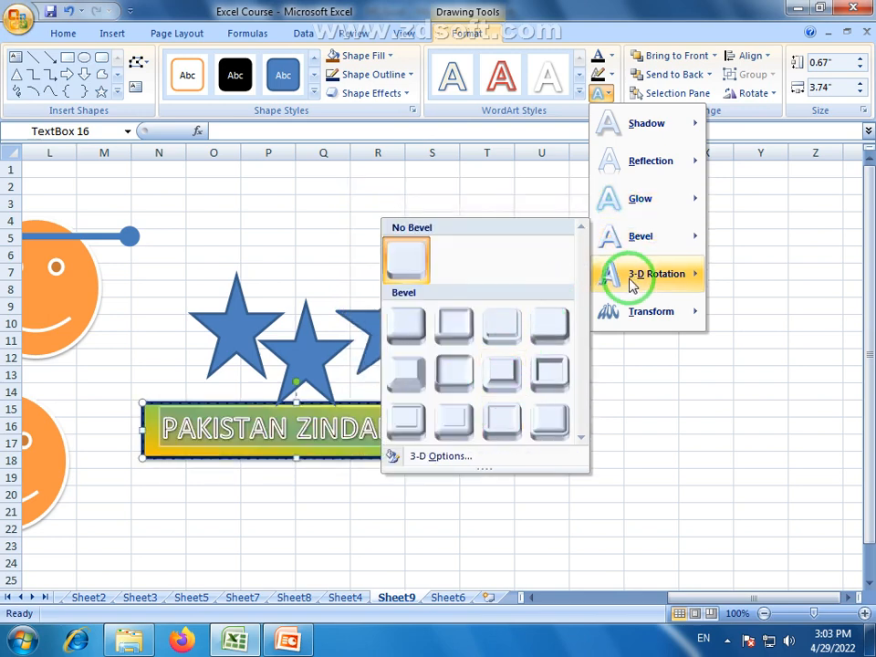
{"action": "mouse_move", "coordinate": [632, 286]}
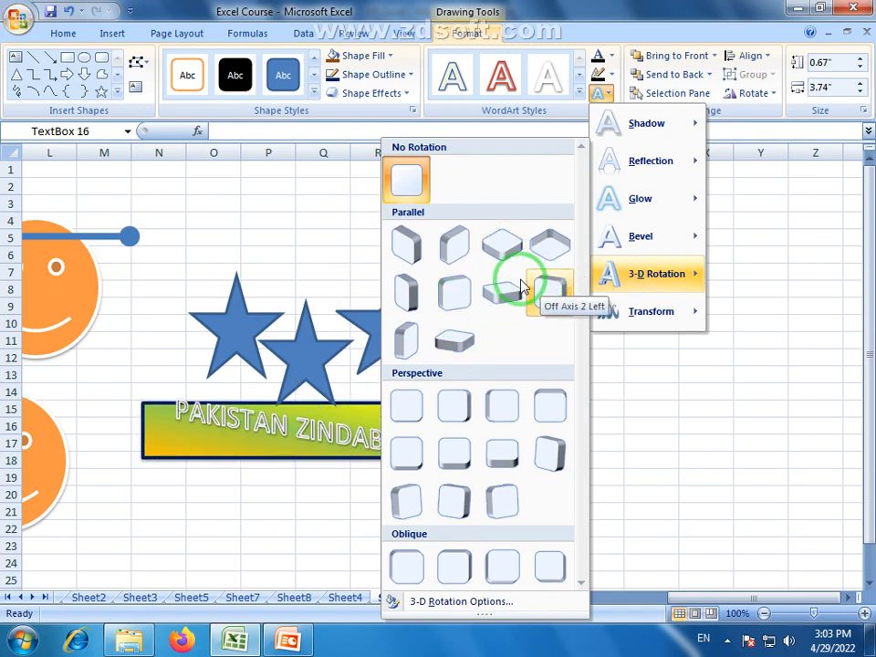
- Try a warp transform on the PAKISTAN ZINDABAD text and undo it
{"action": "mouse_move", "coordinate": [607, 313]}
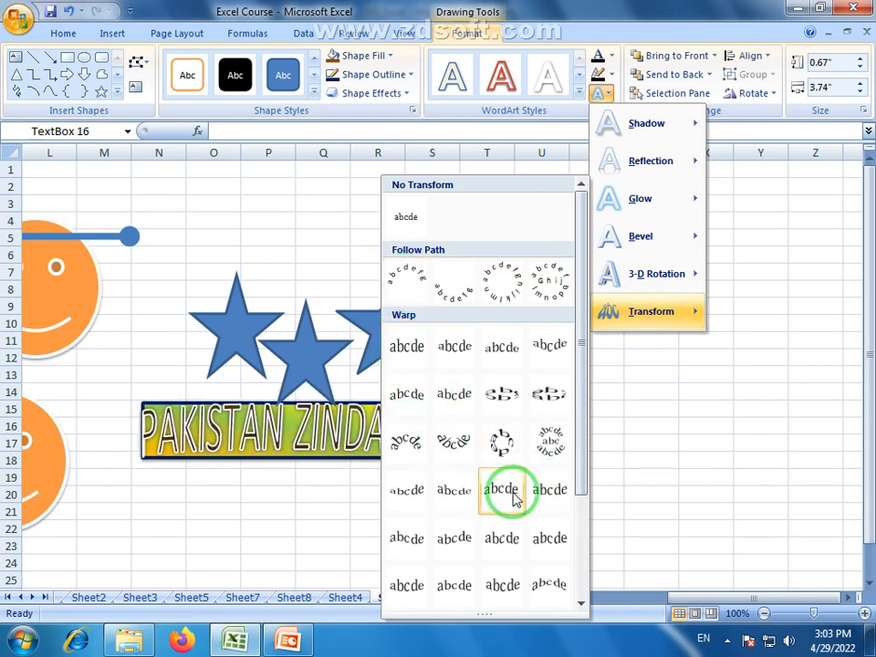
{"action": "left_click", "coordinate": [510, 491]}
{"action": "left_click", "coordinate": [524, 446]}
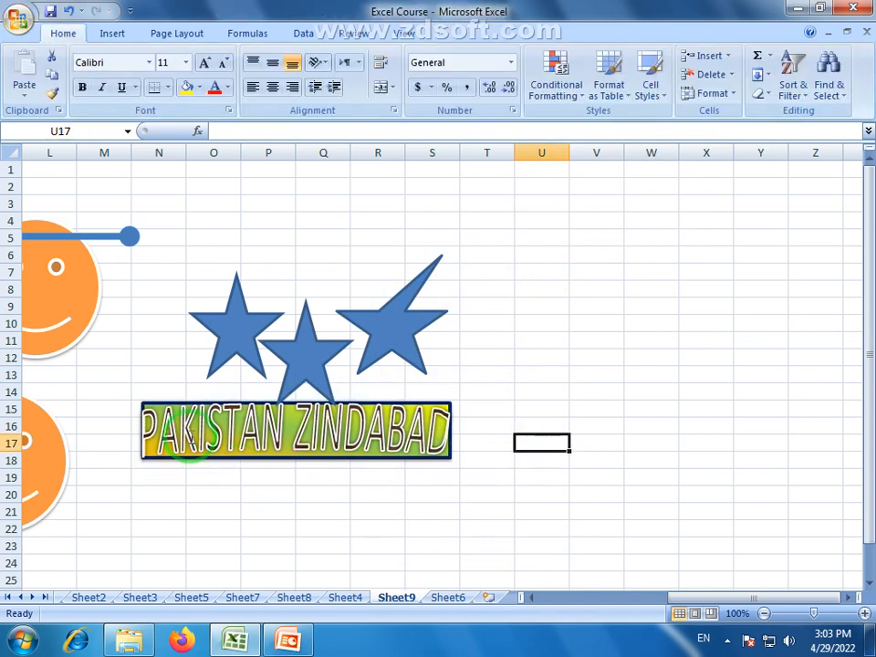
{"action": "key", "text": "ctrl+z"}
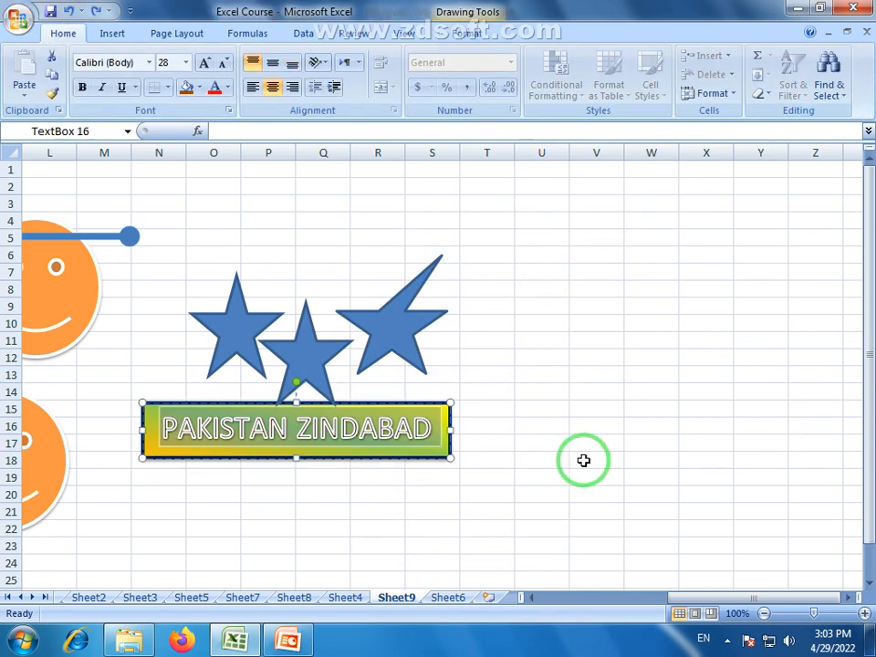
- Move the distorted star down so its lower points overlap the upper edge of the PAKISTAN ZINDABAD text box
{"action": "double_click", "coordinate": [352, 458]}
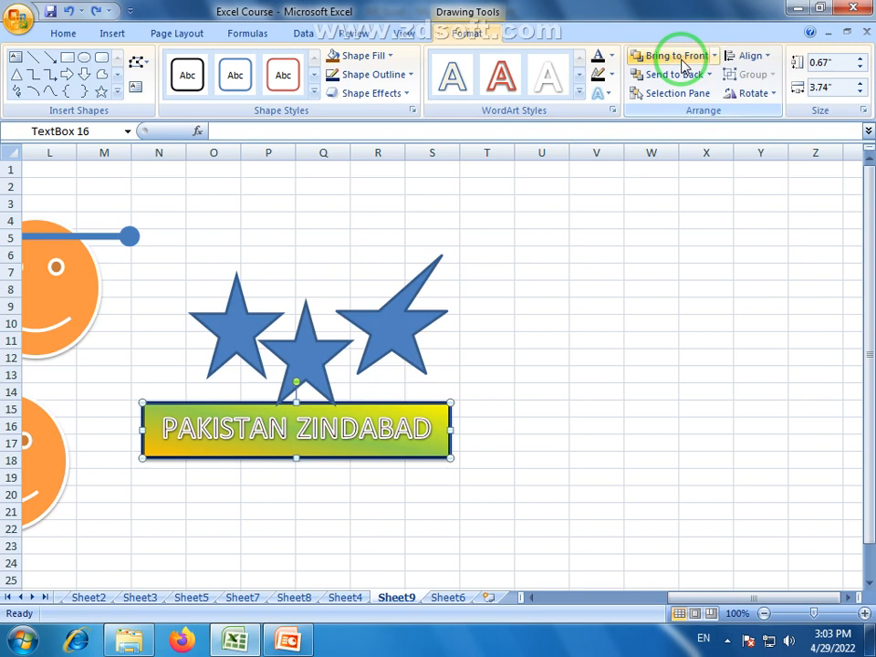
{"action": "left_click", "coordinate": [402, 352]}
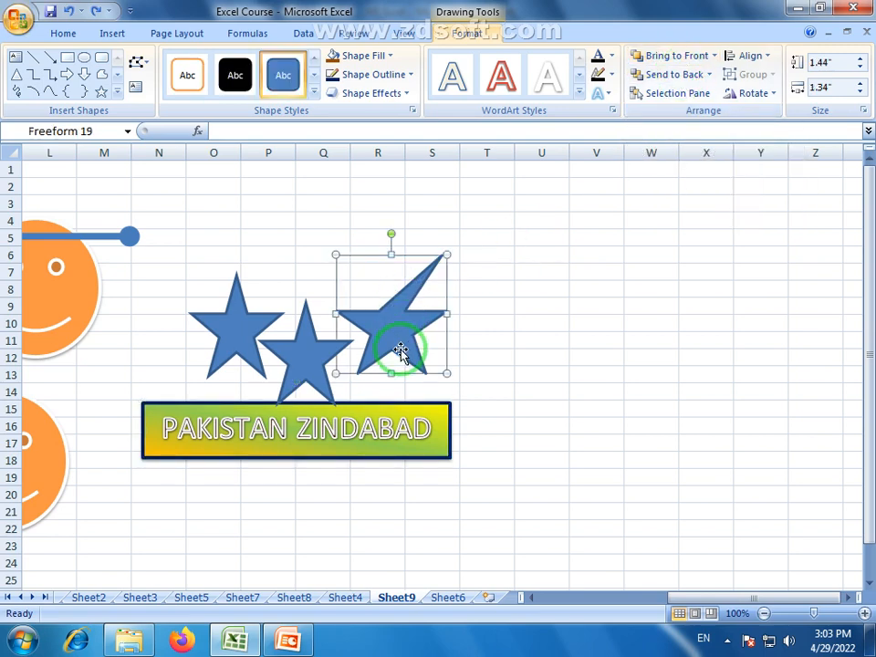
{"action": "left_click_drag", "start_coordinate": [401, 351], "coordinate": [419, 399]}
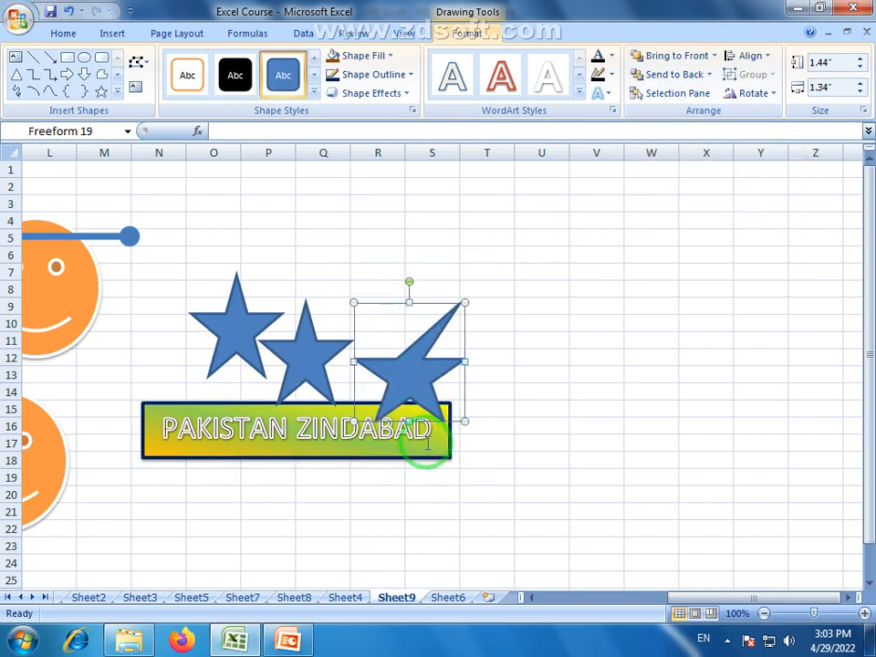
{"action": "left_click", "coordinate": [433, 455]}
{"action": "left_click", "coordinate": [412, 382]}
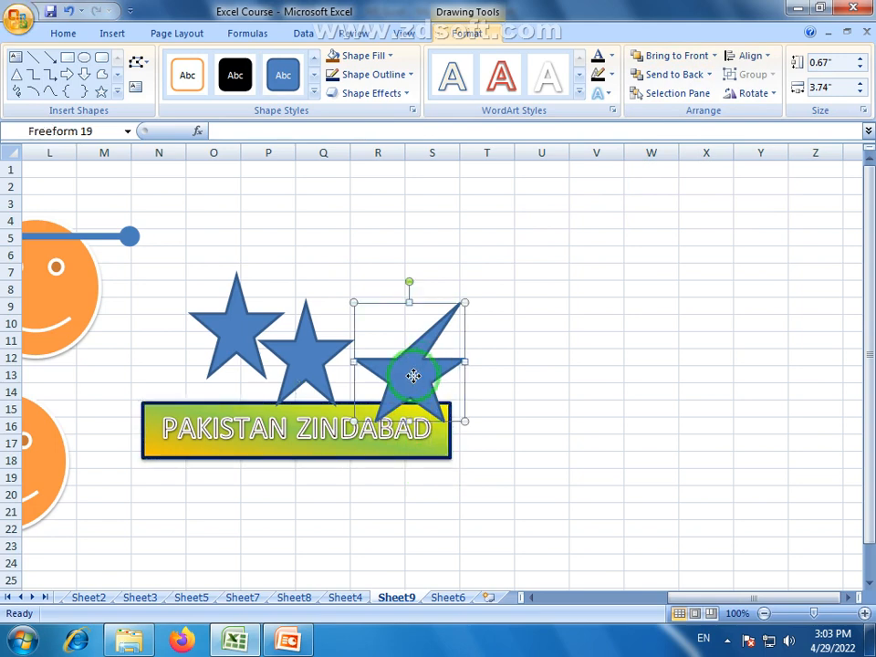
- Send the distorted star behind the PAKISTAN ZINDABAD text box and bring it to the front again
{"action": "left_click", "coordinate": [690, 76]}
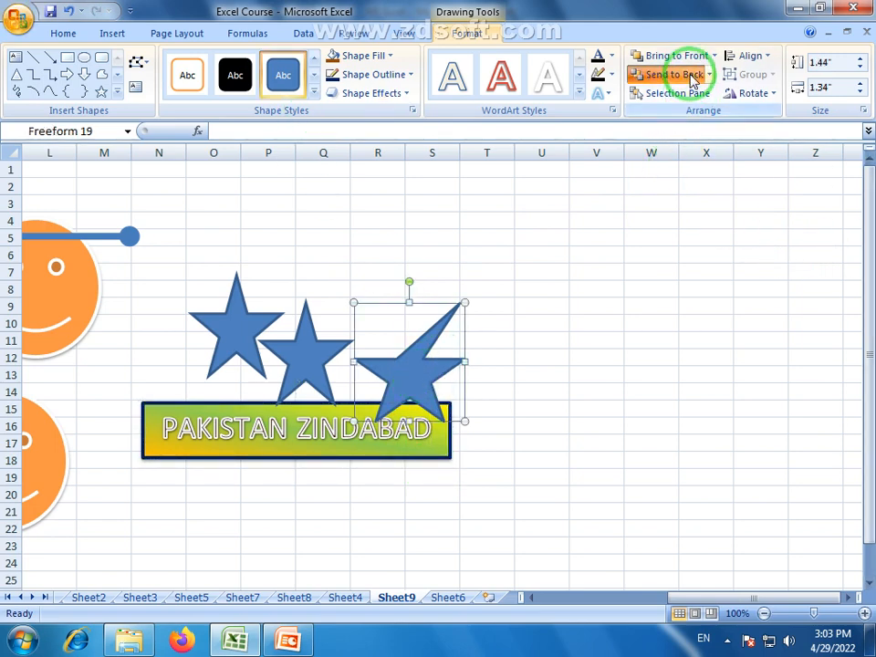
{"action": "left_click", "coordinate": [245, 343]}
{"action": "left_click", "coordinate": [390, 455]}
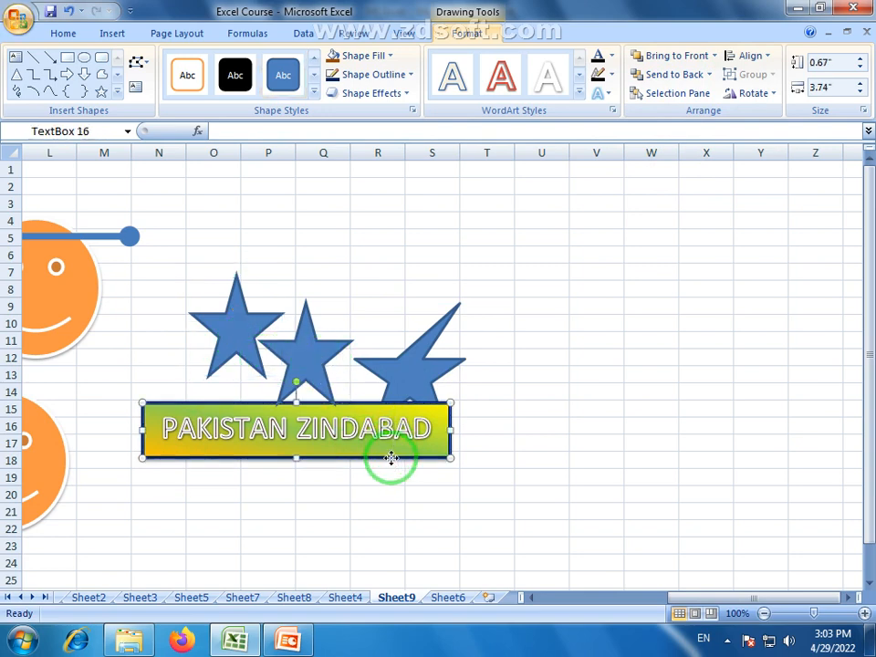
{"action": "left_click", "coordinate": [400, 373]}
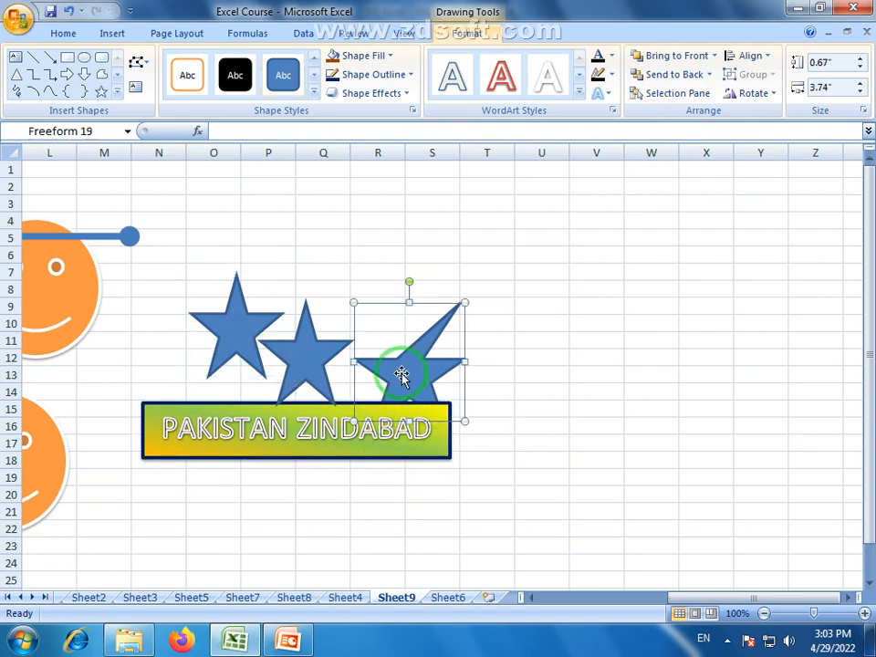
{"action": "left_click", "coordinate": [672, 57]}
- Review the front and back ordering options and the selection list of shapes on this sheet
{"action": "left_click", "coordinate": [715, 57]}
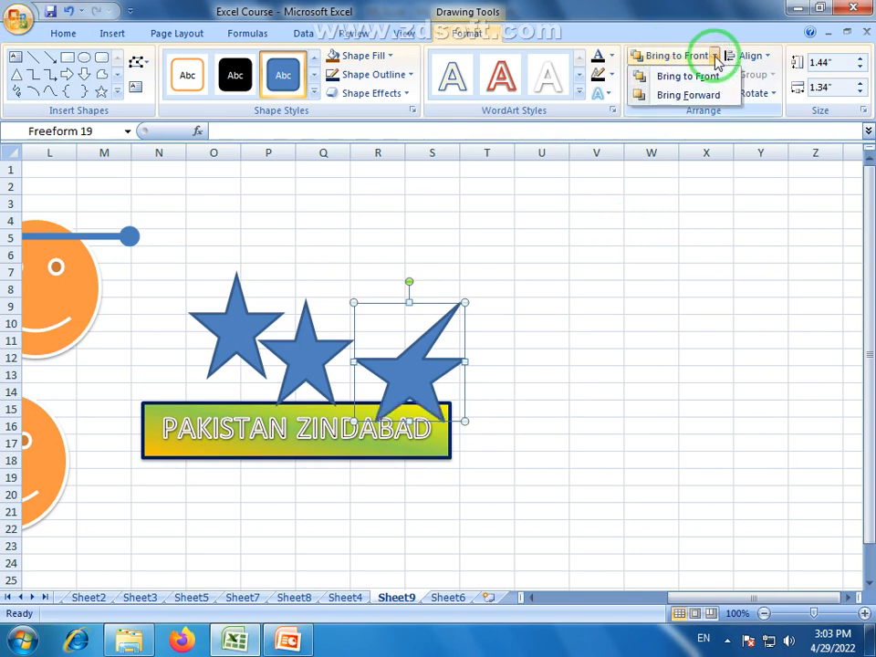
{"action": "left_click", "coordinate": [706, 245]}
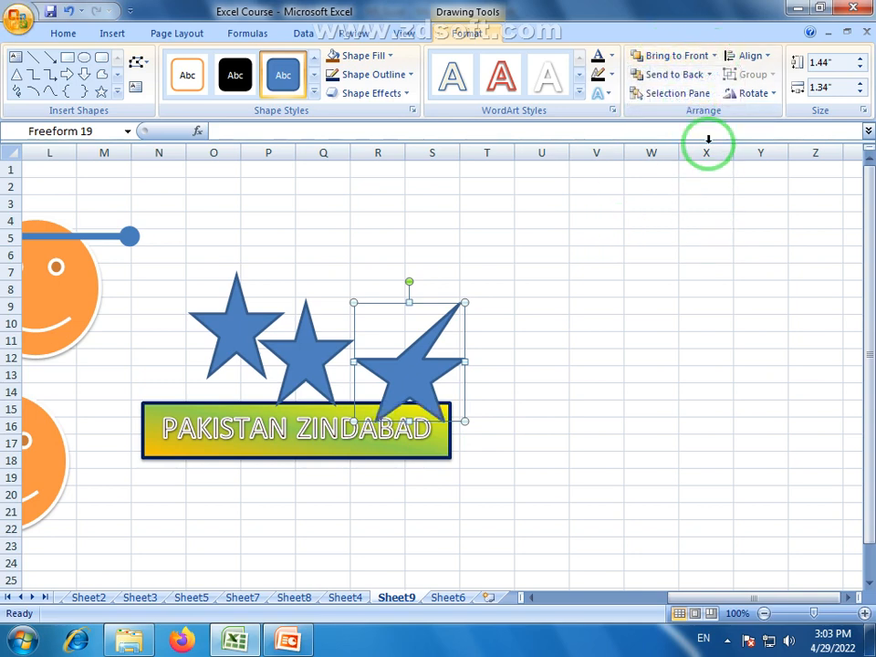
{"action": "left_click", "coordinate": [711, 74]}
{"action": "left_click", "coordinate": [777, 254]}
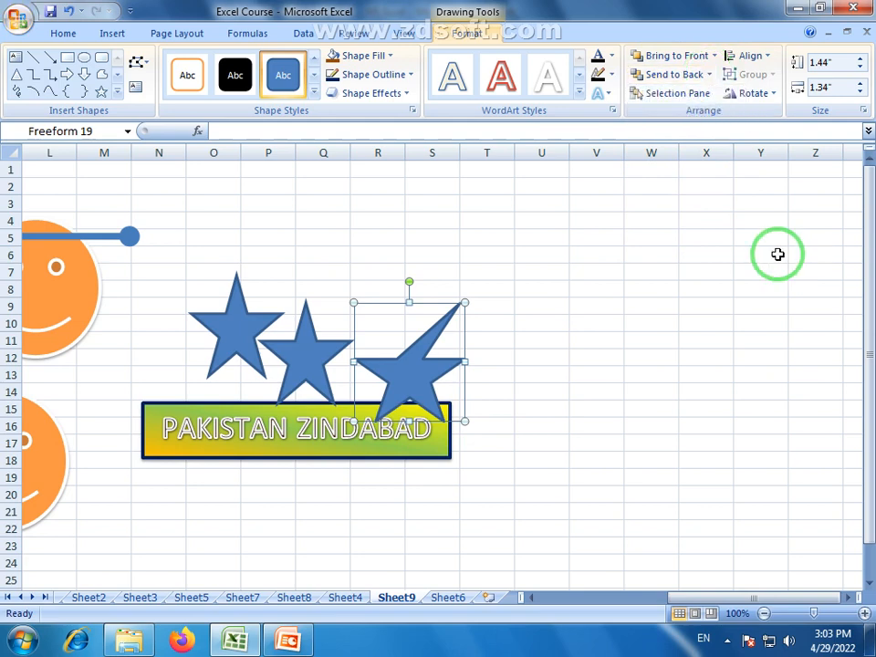
{"action": "left_click", "coordinate": [709, 94]}
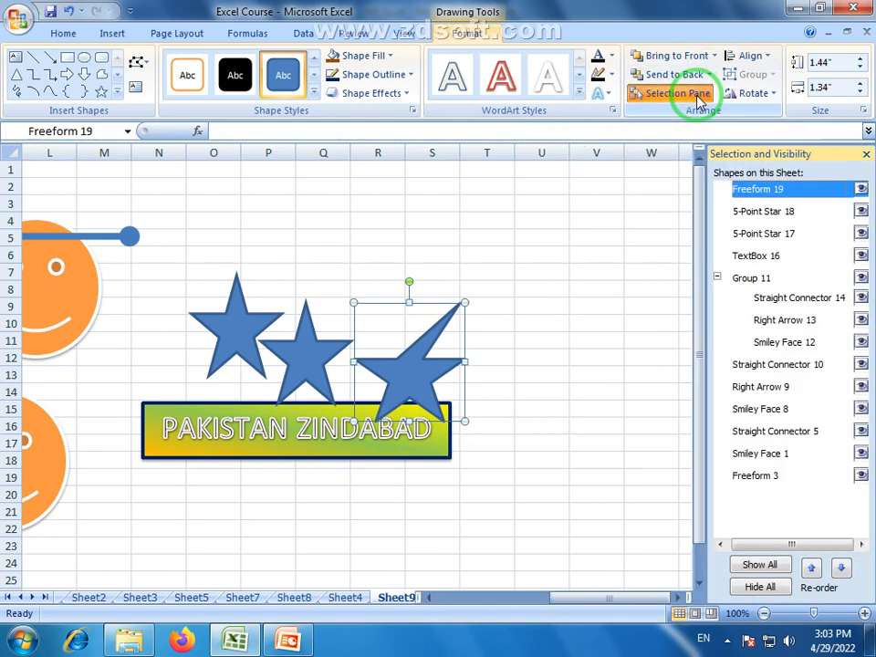
{"action": "left_click", "coordinate": [867, 157]}
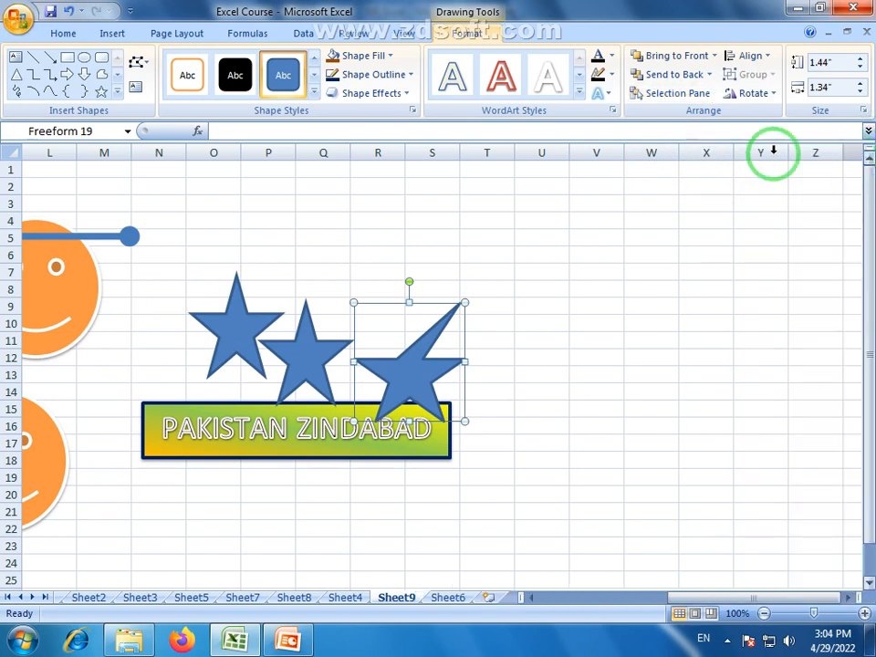
- Hide the sheet gridlines with the alignment options, show them again, and review the snapping options
{"action": "left_click", "coordinate": [769, 60]}
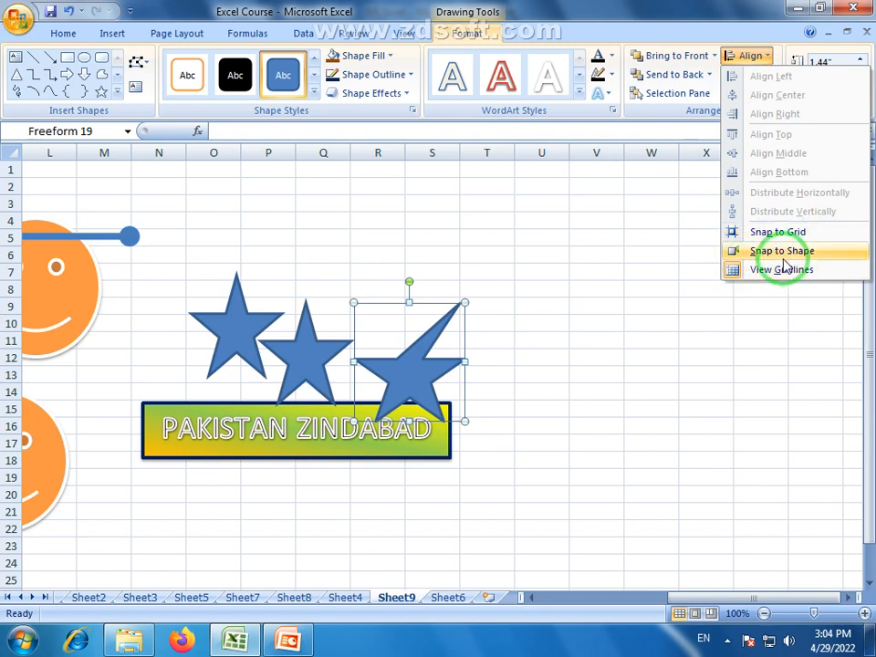
{"action": "left_click", "coordinate": [808, 271]}
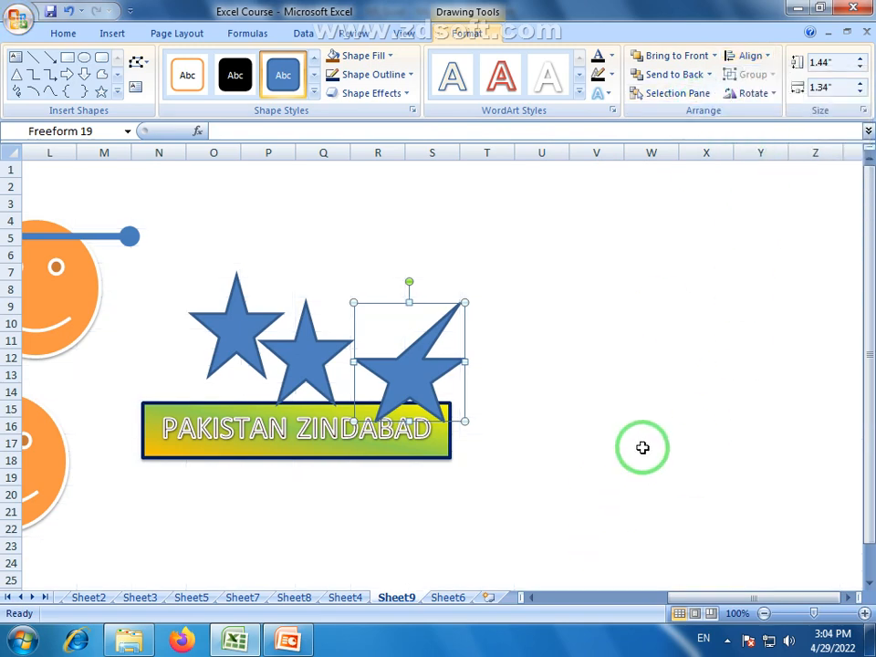
{"action": "left_click", "coordinate": [757, 57]}
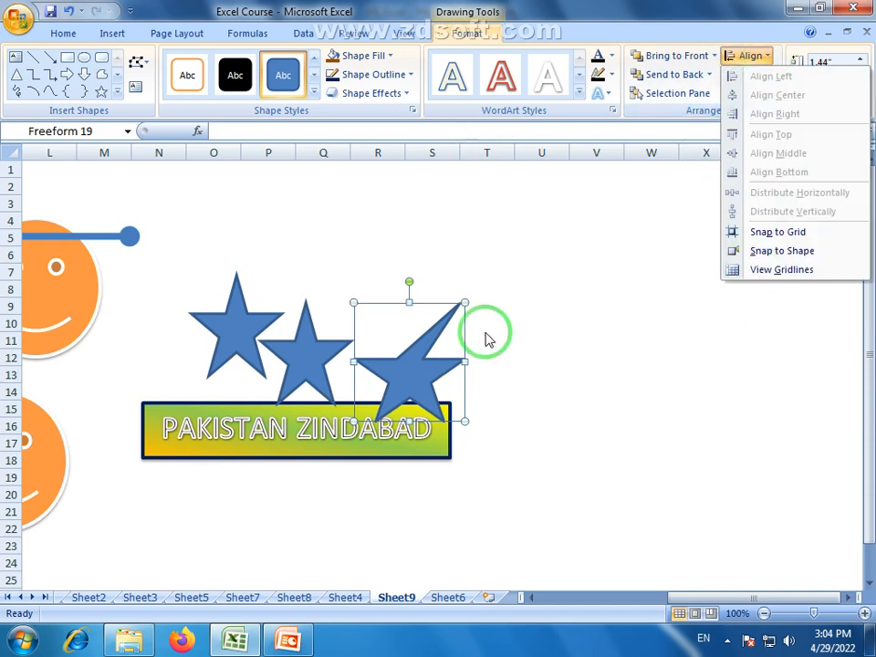
{"action": "left_click", "coordinate": [767, 271]}
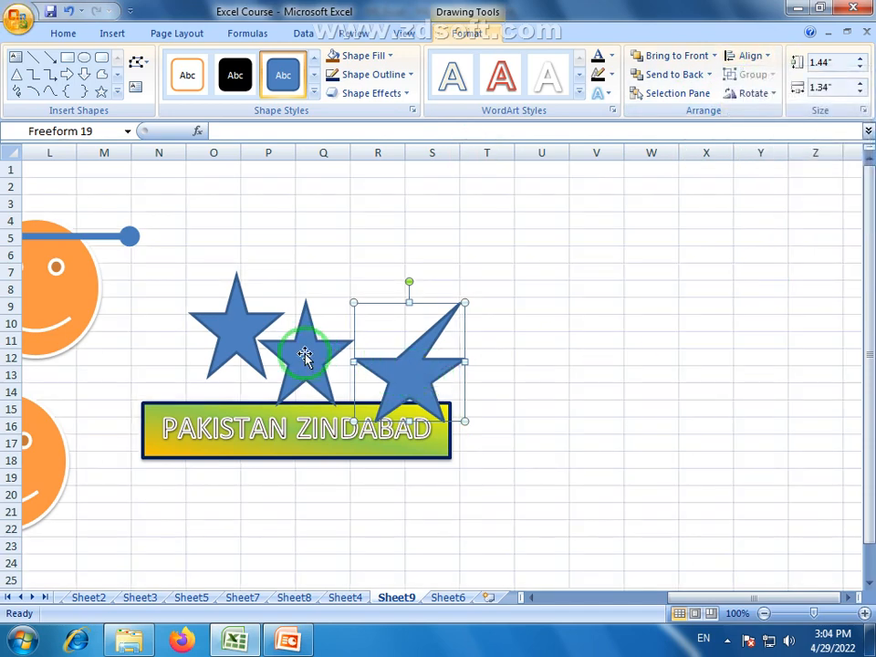
{"action": "left_click", "coordinate": [763, 56]}
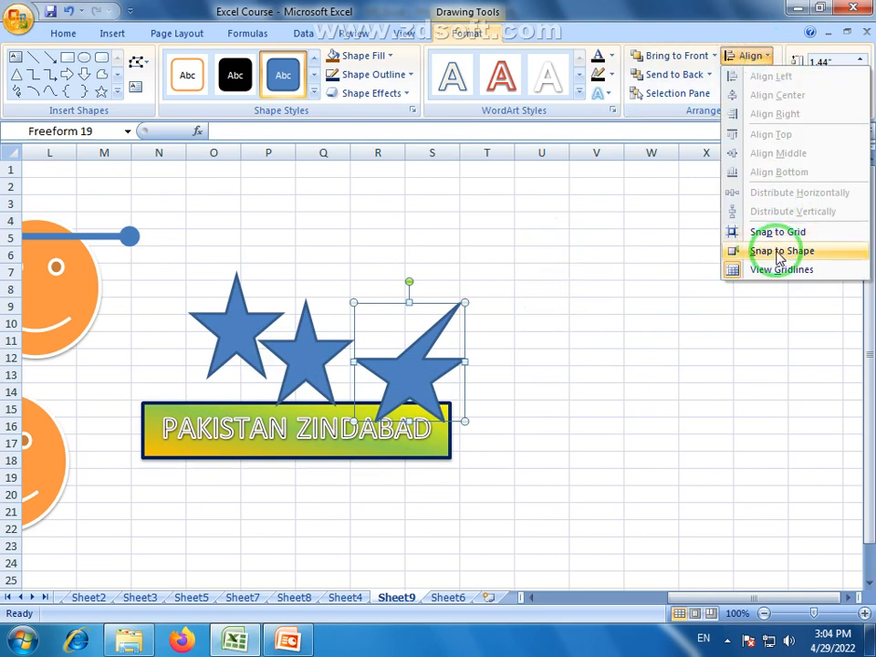
{"action": "left_click", "coordinate": [674, 270]}
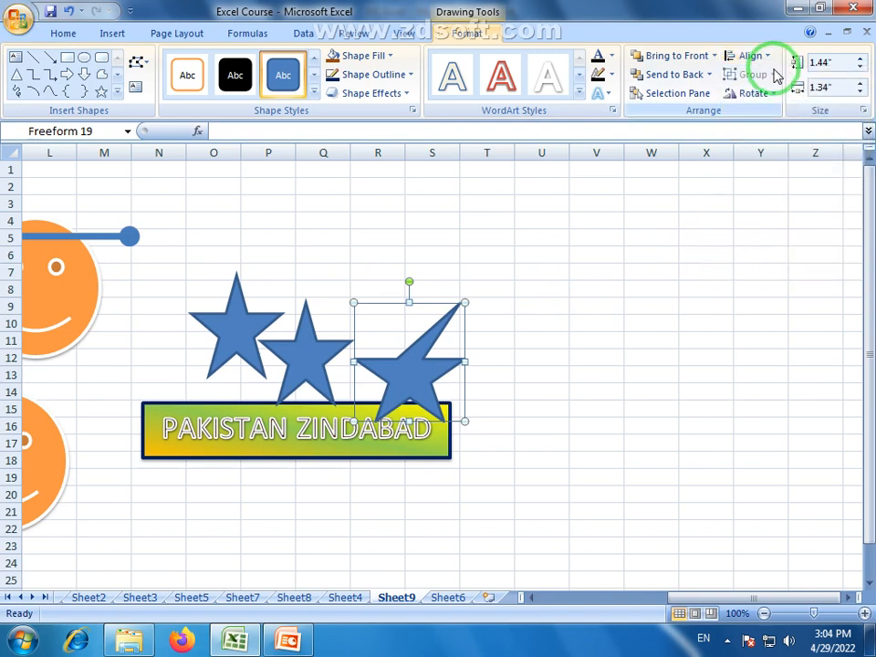
- Group the two regular stars and the distorted star into one object
{"action": "left_click", "coordinate": [542, 358]}
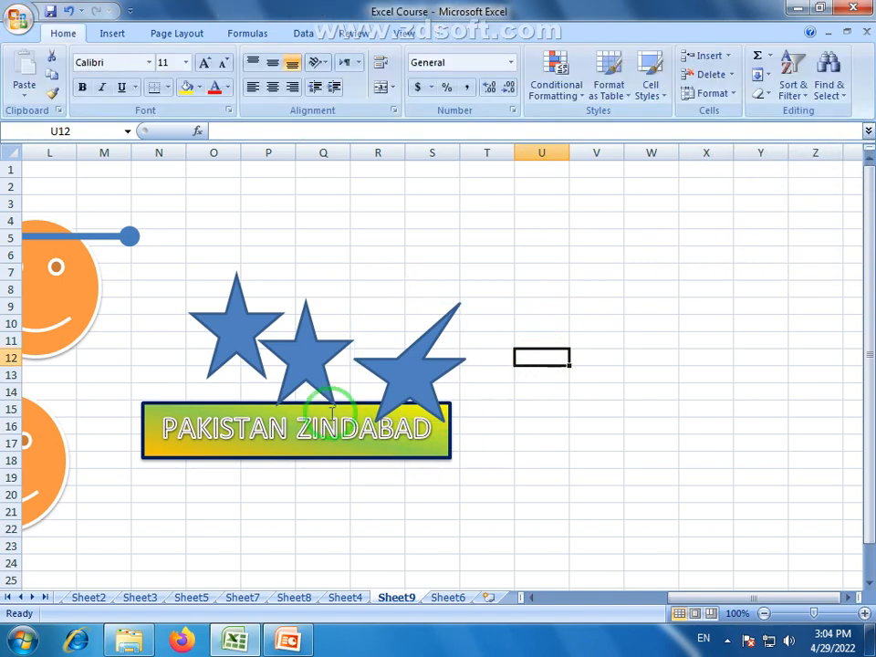
{"action": "left_click", "coordinate": [239, 330]}
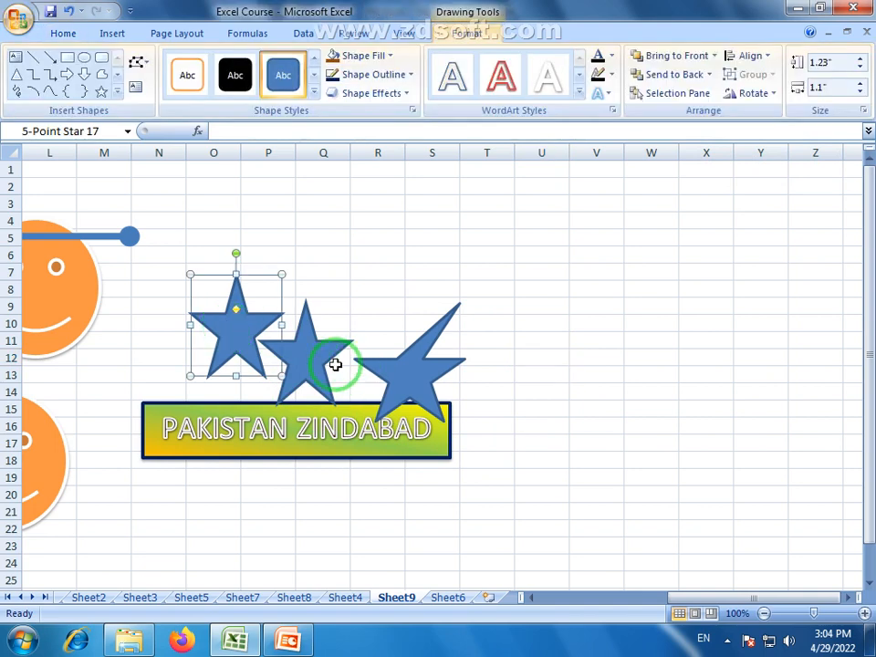
{"action": "left_click", "coordinate": [304, 359], "text": "ctrl"}
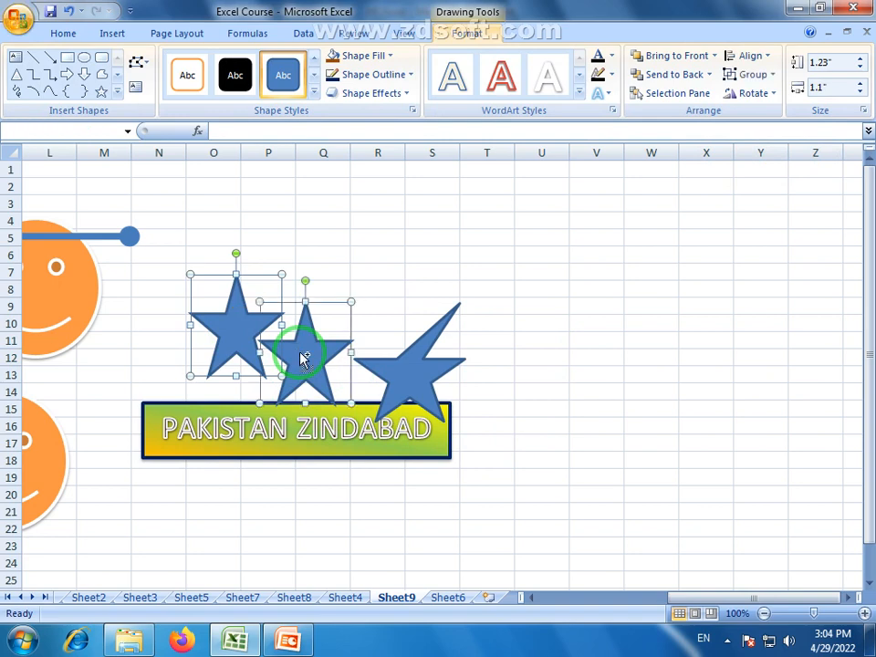
{"action": "left_click", "coordinate": [413, 377], "text": "ctrl"}
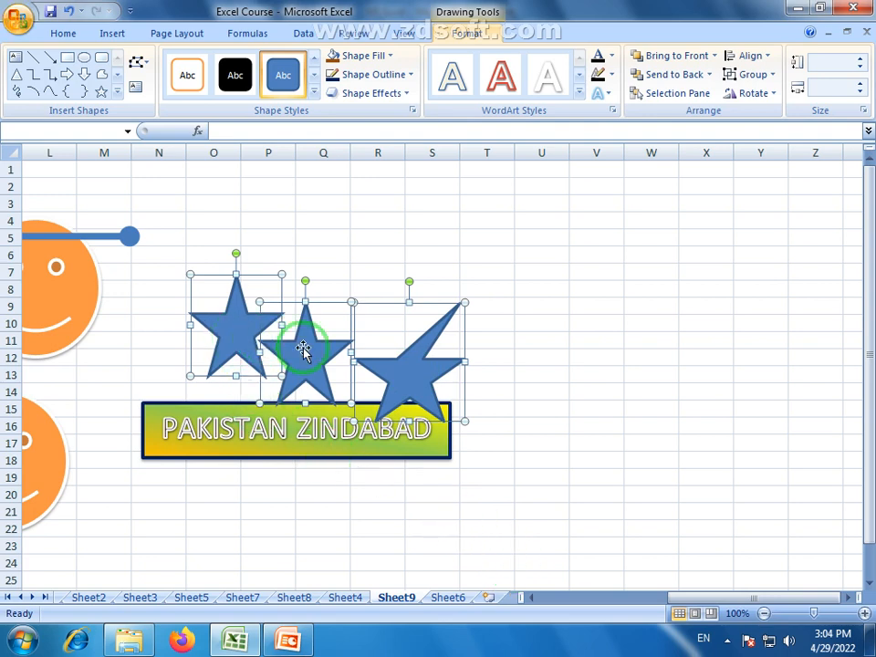
{"action": "left_click", "coordinate": [773, 75]}
{"action": "left_click", "coordinate": [772, 94]}
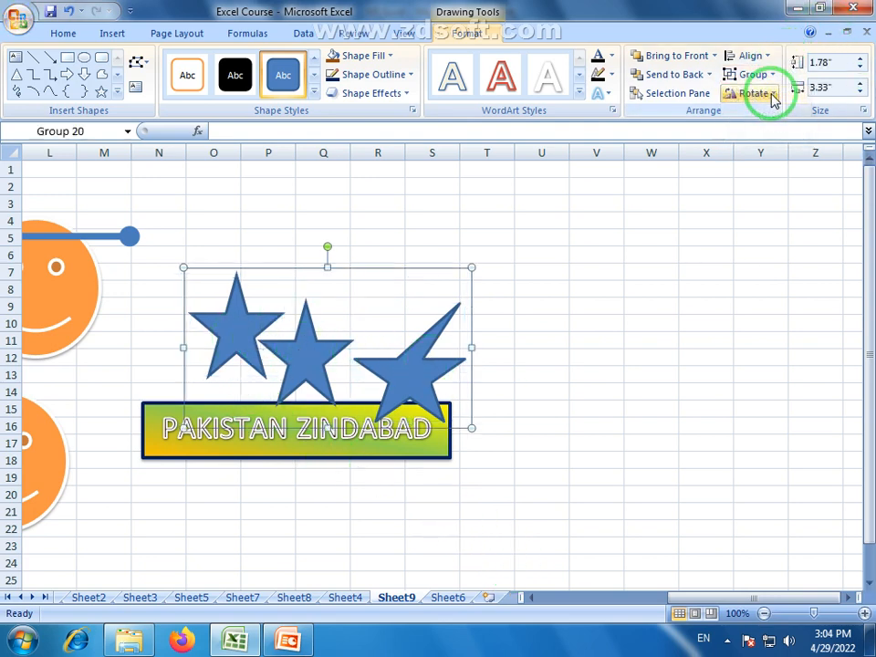
- Move the star group up off the text box and place a smaller copy above it, about 0.75 by 1.5 inches
{"action": "left_click_drag", "start_coordinate": [313, 361], "coordinate": [312, 278]}
{"action": "left_click_drag", "start_coordinate": [490, 341], "coordinate": [320, 259]}
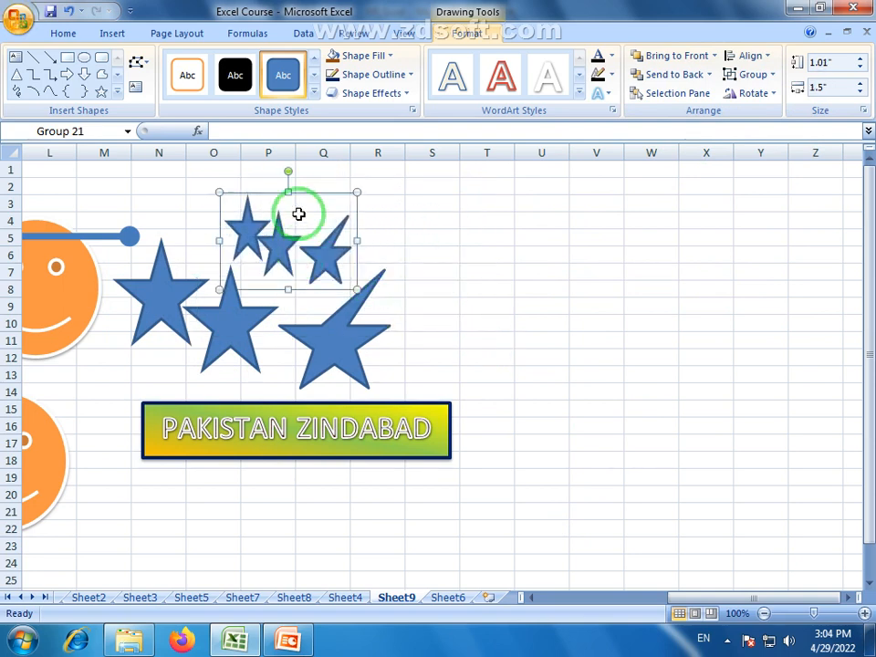
{"action": "left_click_drag", "start_coordinate": [289, 191], "coordinate": [288, 214]}
{"action": "left_click", "coordinate": [557, 351]}
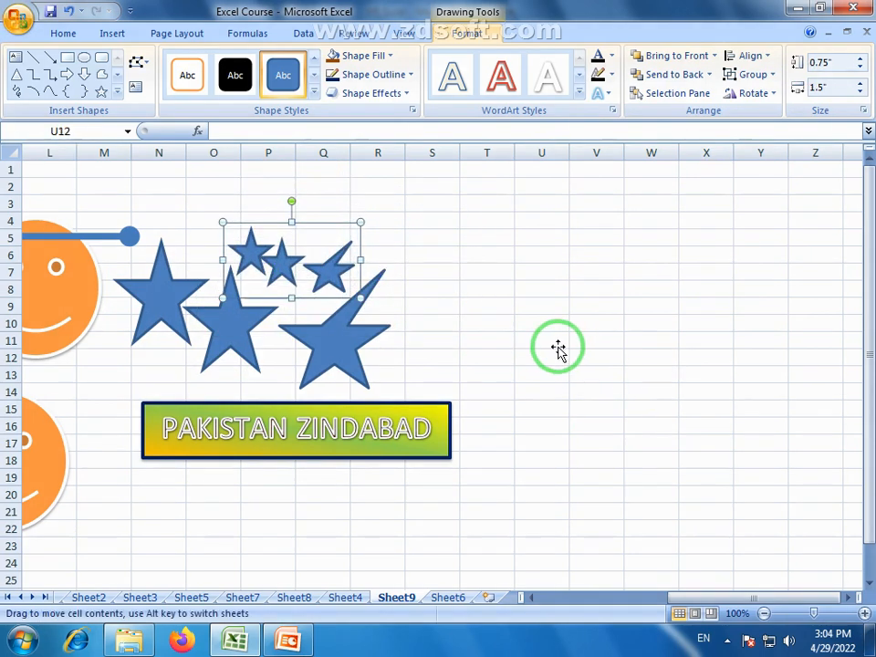
- Ungroup the three larger stars and move the large distorted star away from the other two
{"action": "left_click", "coordinate": [323, 317]}
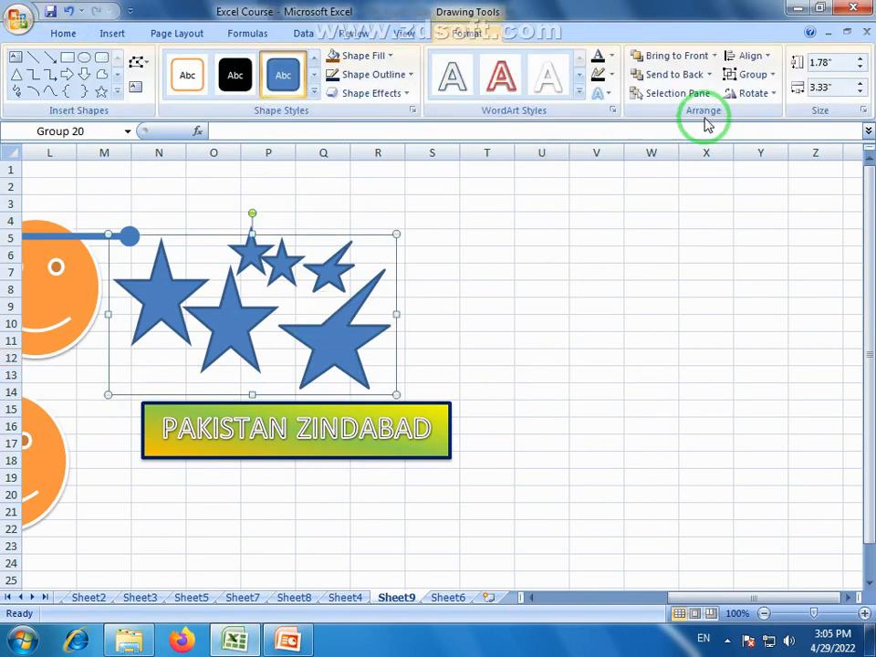
{"action": "left_click", "coordinate": [767, 74]}
{"action": "left_click", "coordinate": [765, 136]}
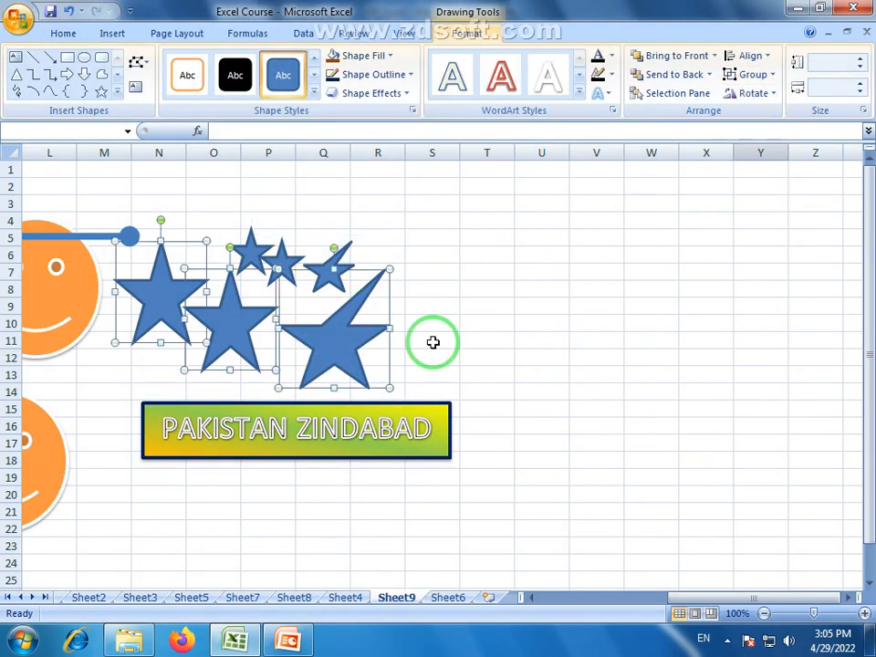
{"action": "left_click", "coordinate": [345, 369]}
{"action": "left_click", "coordinate": [344, 354]}
{"action": "left_click_drag", "start_coordinate": [344, 354], "coordinate": [386, 345]}
{"action": "left_click", "coordinate": [605, 369]}
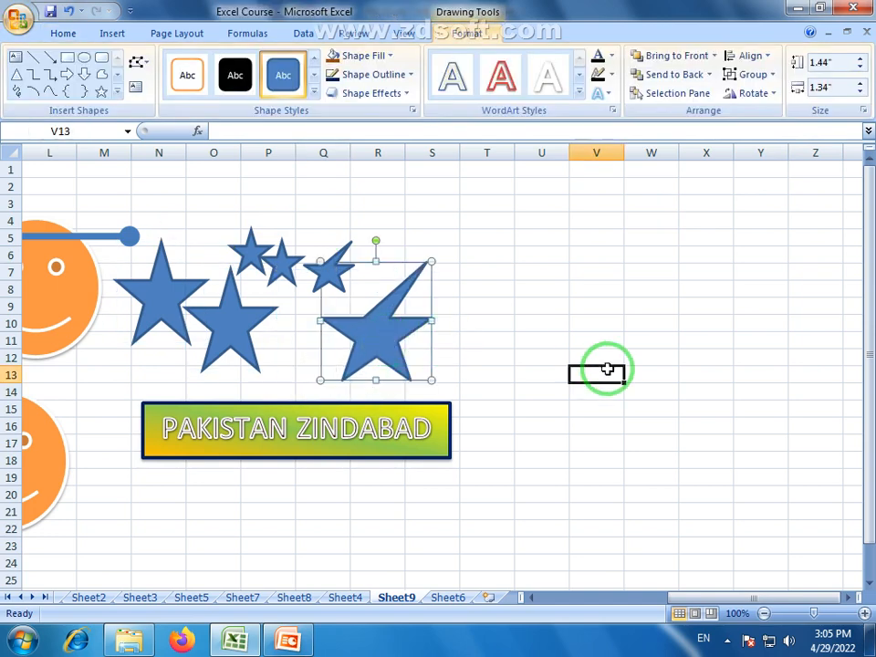
- Move the PAKISTAN ZINDABAD text box to the empty area across columns U to Z, beside the stars
{"action": "left_click", "coordinate": [391, 348]}
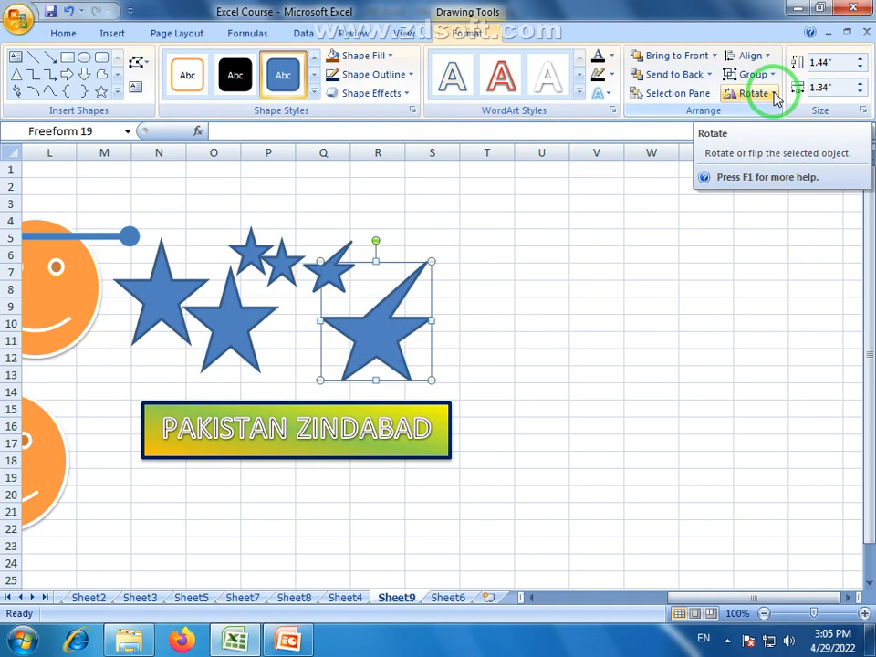
{"action": "left_click", "coordinate": [369, 405]}
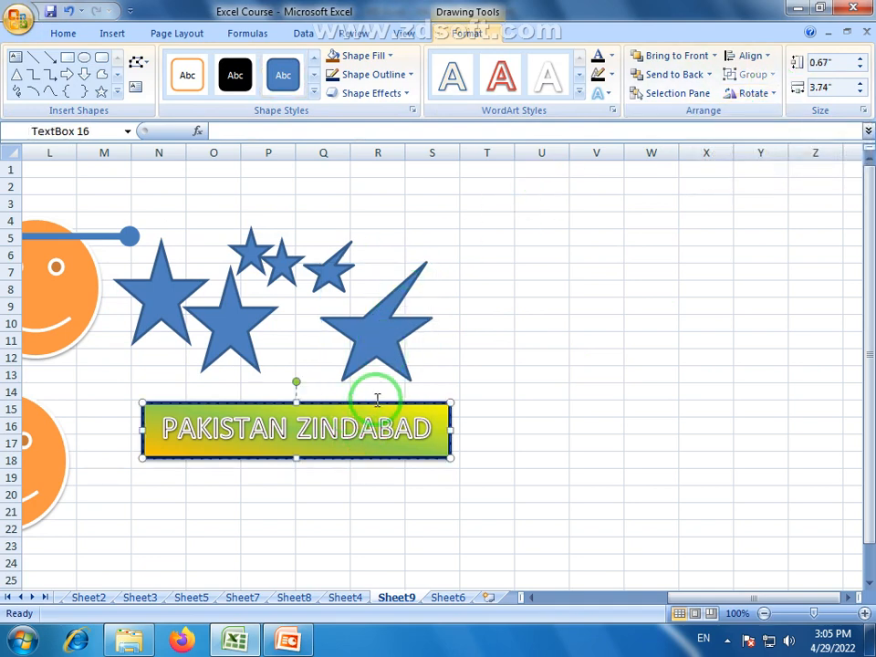
{"action": "left_click", "coordinate": [325, 475]}
{"action": "left_click", "coordinate": [330, 461]}
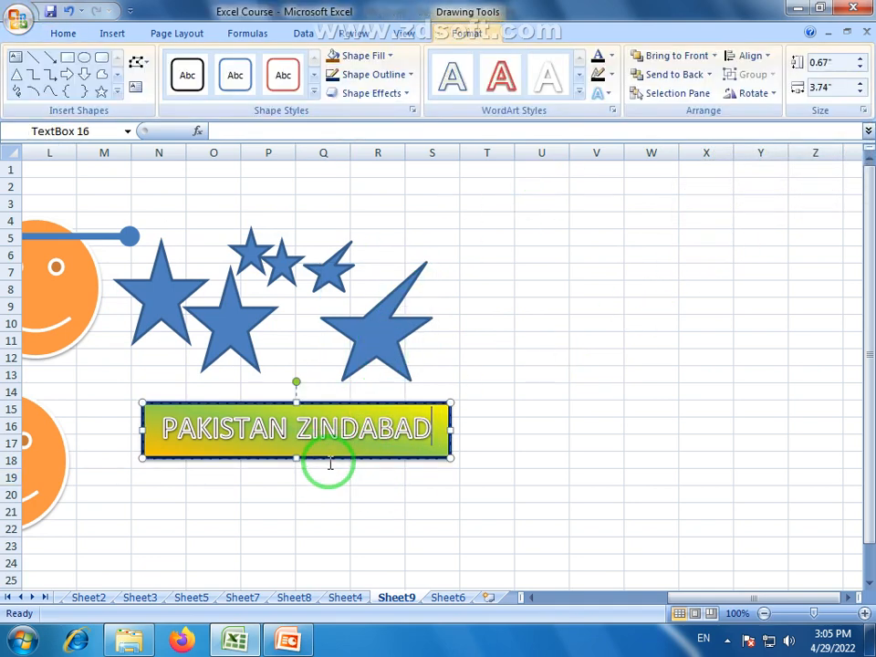
{"action": "left_click_drag", "start_coordinate": [336, 458], "coordinate": [708, 321]}
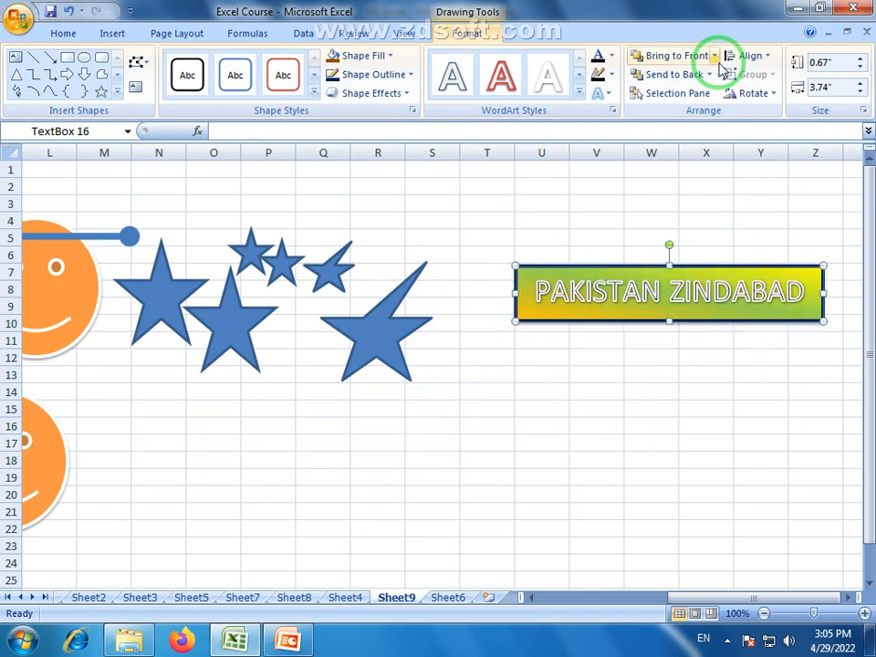
- Review the text box's rotate and flip options, and shrink the box to about 0.4 inches high and 2.31 inches wide
{"action": "left_click", "coordinate": [772, 93]}
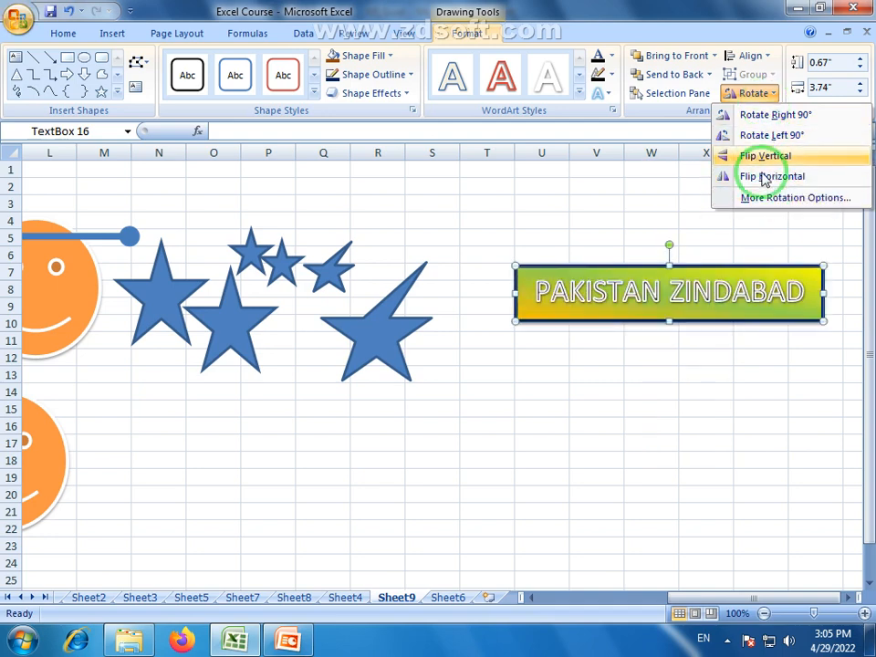
{"action": "left_click", "coordinate": [769, 92]}
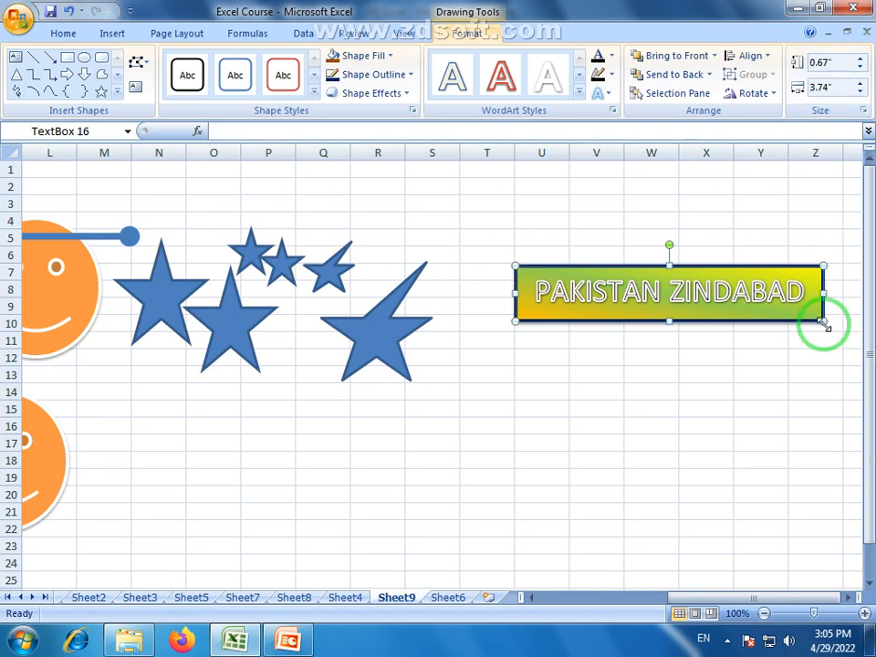
{"action": "left_click_drag", "start_coordinate": [824, 322], "coordinate": [706, 298]}
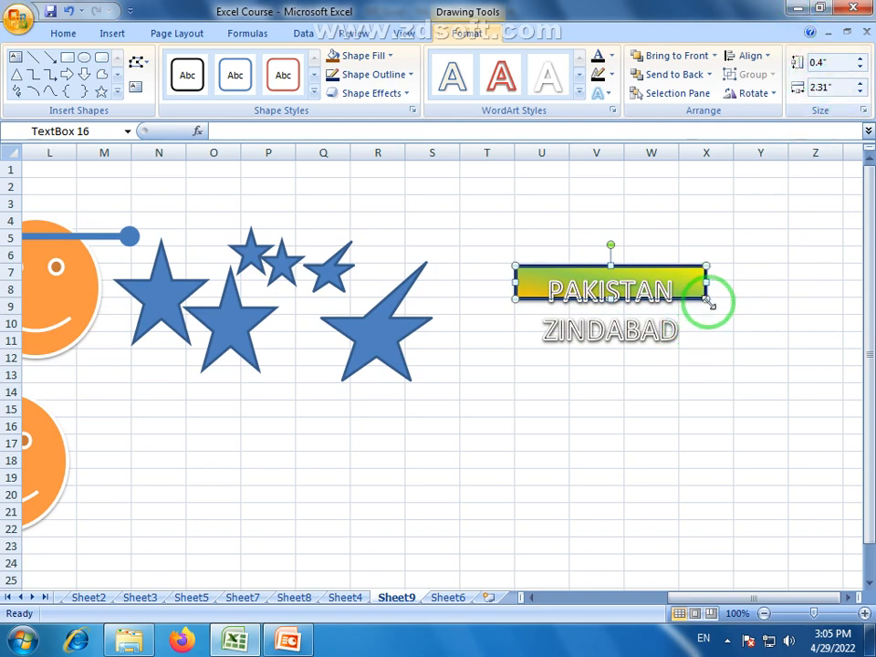
- Enlarge the PAKISTAN ZINDABAD text box to about 3.77 inches wide and set its height to 1.64 inches
{"action": "left_click_drag", "start_coordinate": [706, 299], "coordinate": [826, 318]}
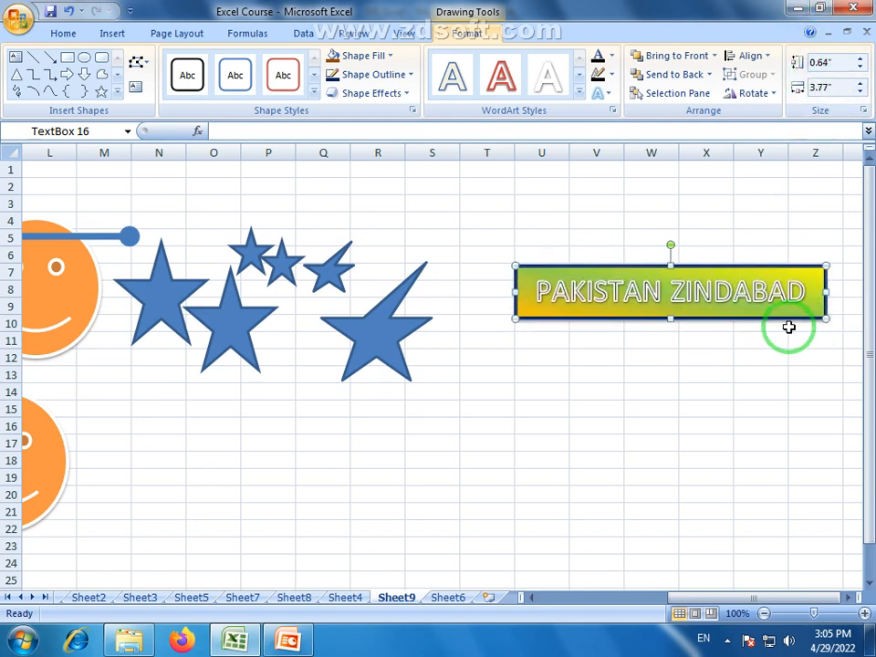
{"action": "left_click", "coordinate": [813, 63]}
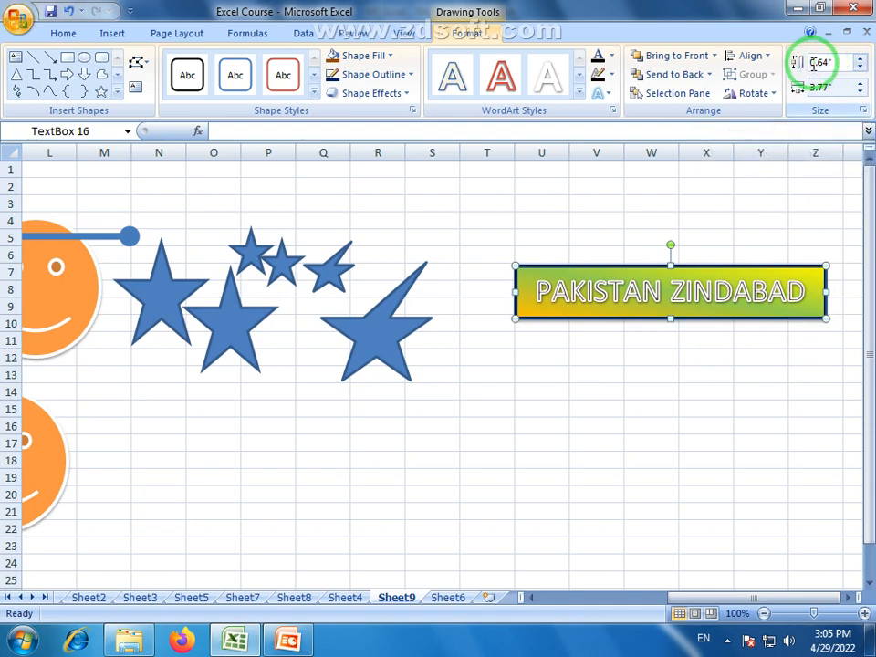
{"action": "key", "text": "Return"}
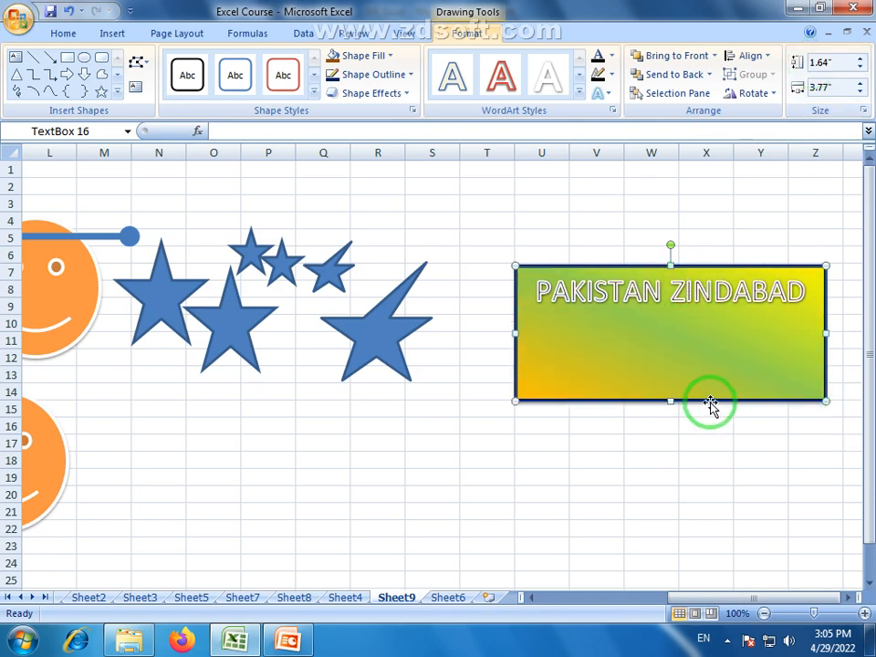
- Move the text box one column closer to the stars and set its width to 4.77 inches
{"action": "left_click_drag", "start_coordinate": [710, 404], "coordinate": [653, 401]}
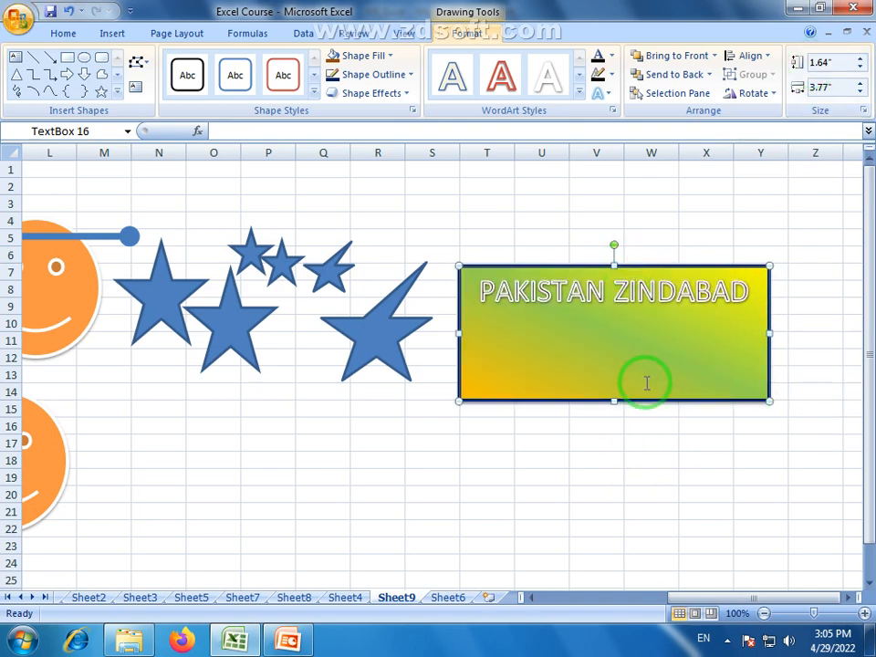
{"action": "left_click", "coordinate": [813, 86]}
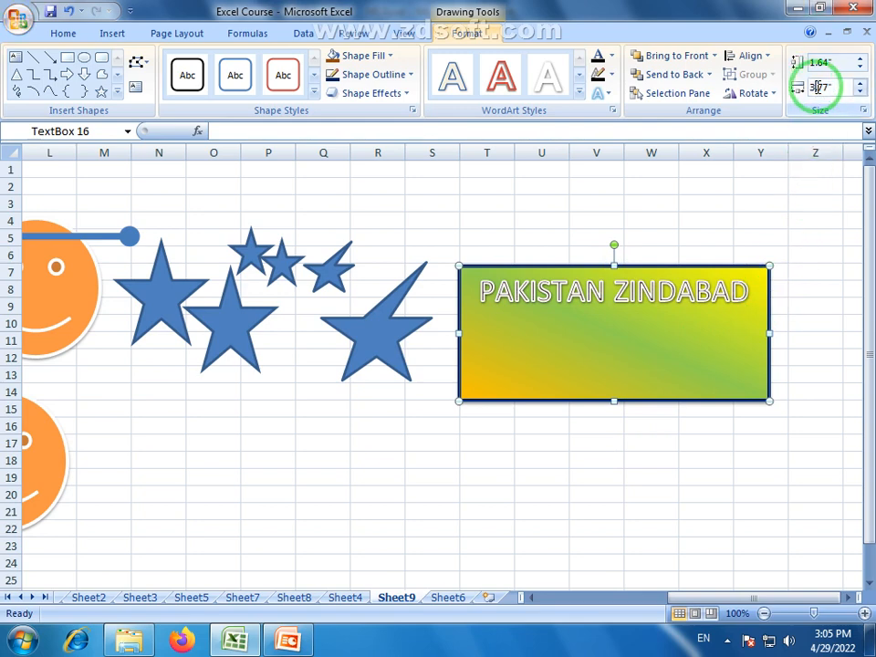
{"action": "left_click_drag", "start_coordinate": [817, 88], "coordinate": [806, 95]}
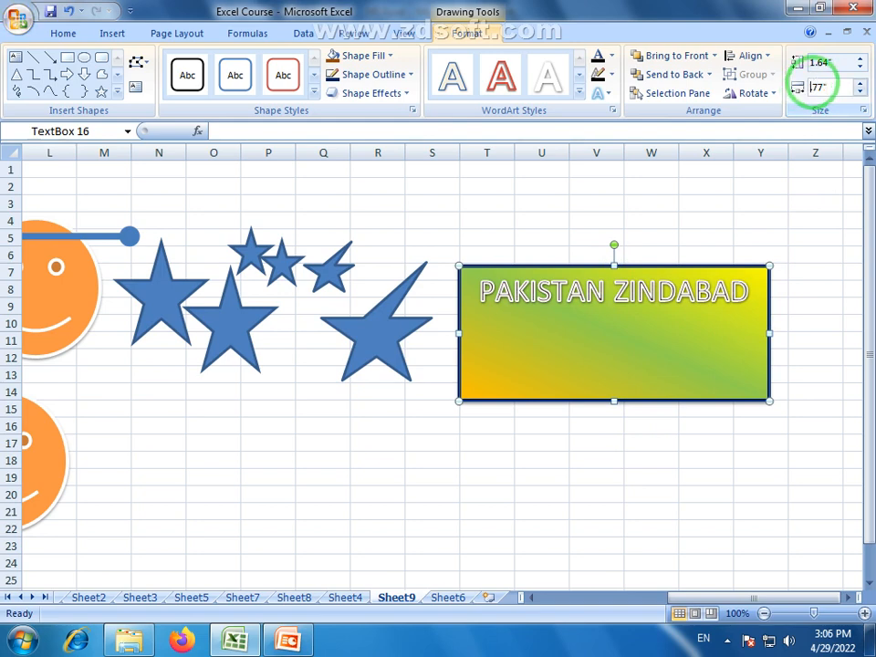
{"action": "type", "text": "4"}
{"action": "key", "text": "Return"}
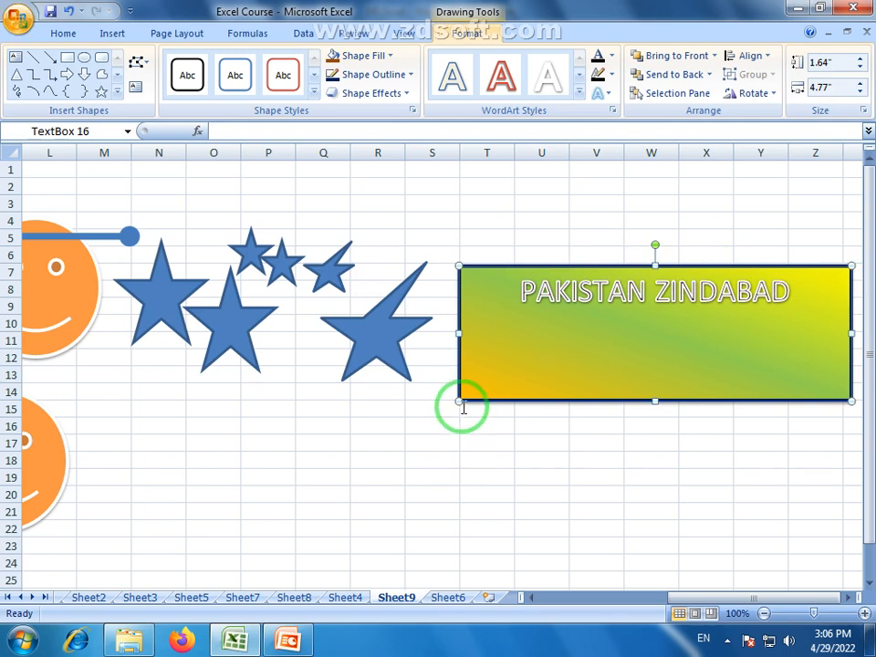
- Shrink the text box to about 0.7 inches high and 3.78 inches wide, and move it below the stars across columns M to S
{"action": "left_click_drag", "start_coordinate": [459, 402], "coordinate": [500, 326]}
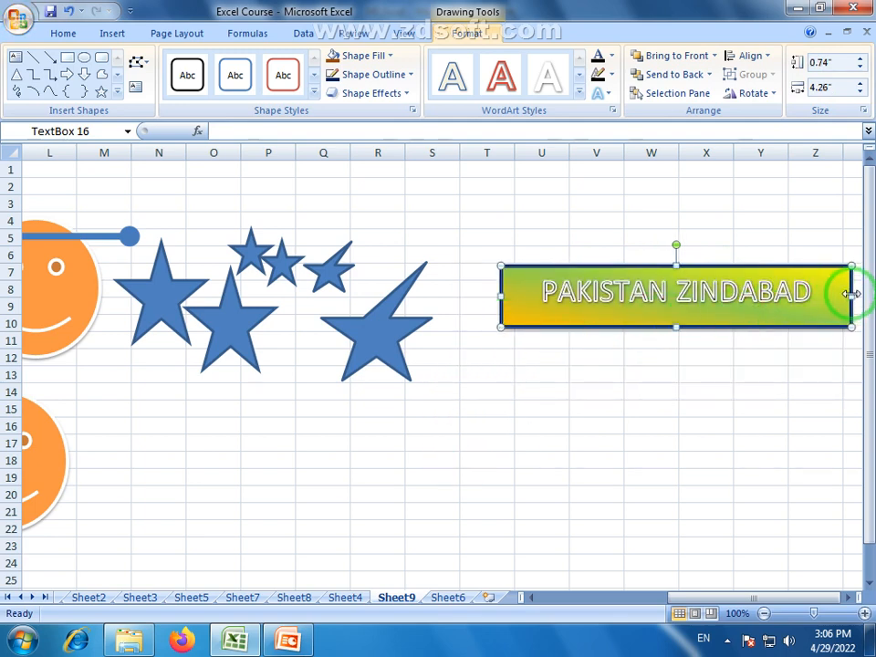
{"action": "left_click_drag", "start_coordinate": [851, 293], "coordinate": [811, 293]}
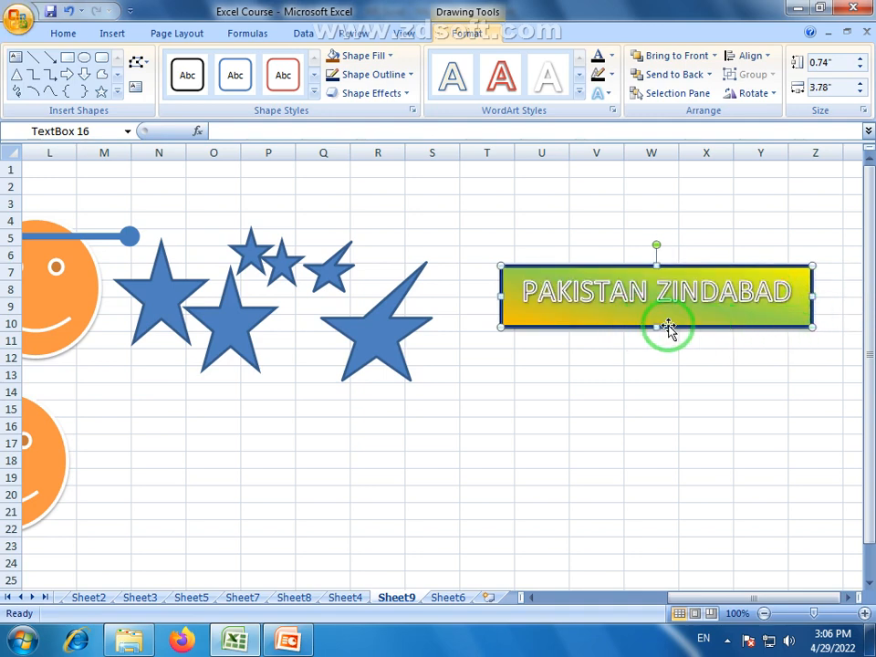
{"action": "left_click_drag", "start_coordinate": [656, 330], "coordinate": [657, 323]}
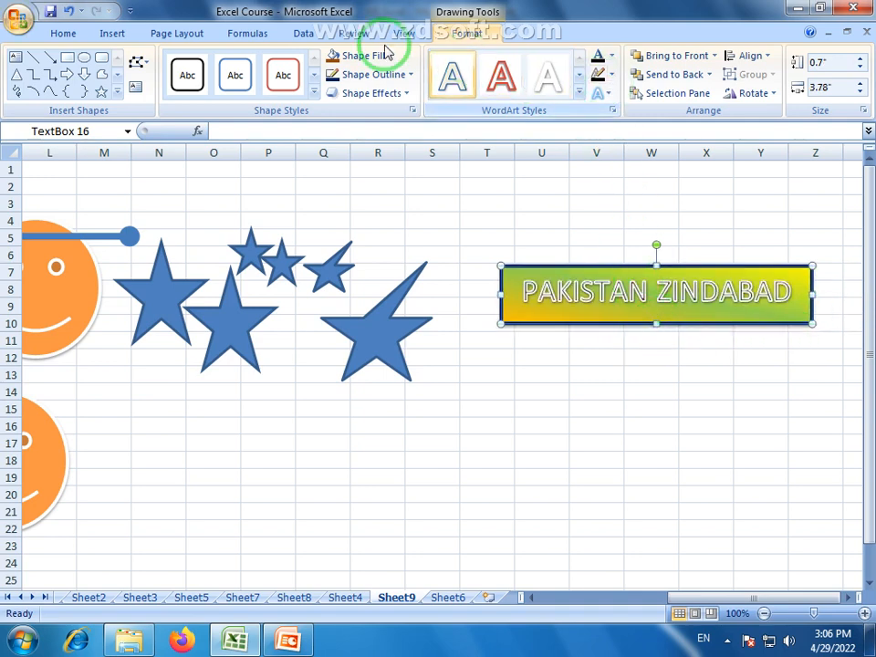
{"action": "left_click", "coordinate": [133, 34]}
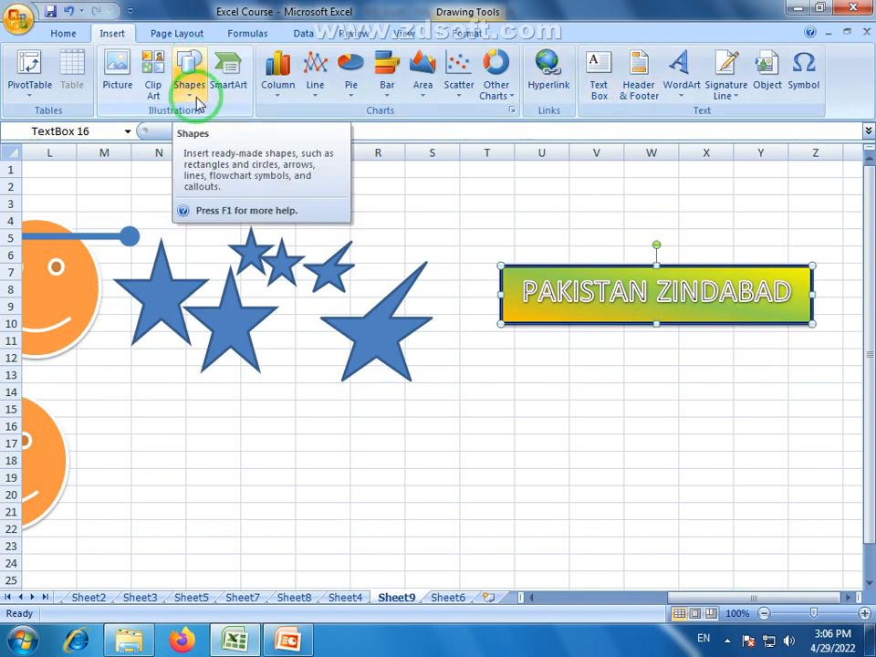
{"action": "left_click_drag", "start_coordinate": [728, 267], "coordinate": [325, 392]}
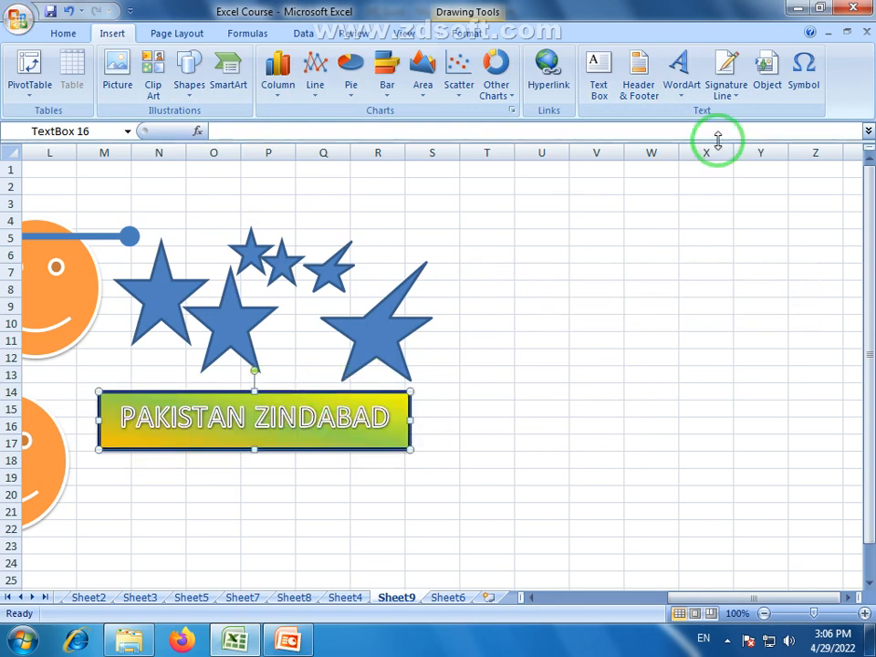